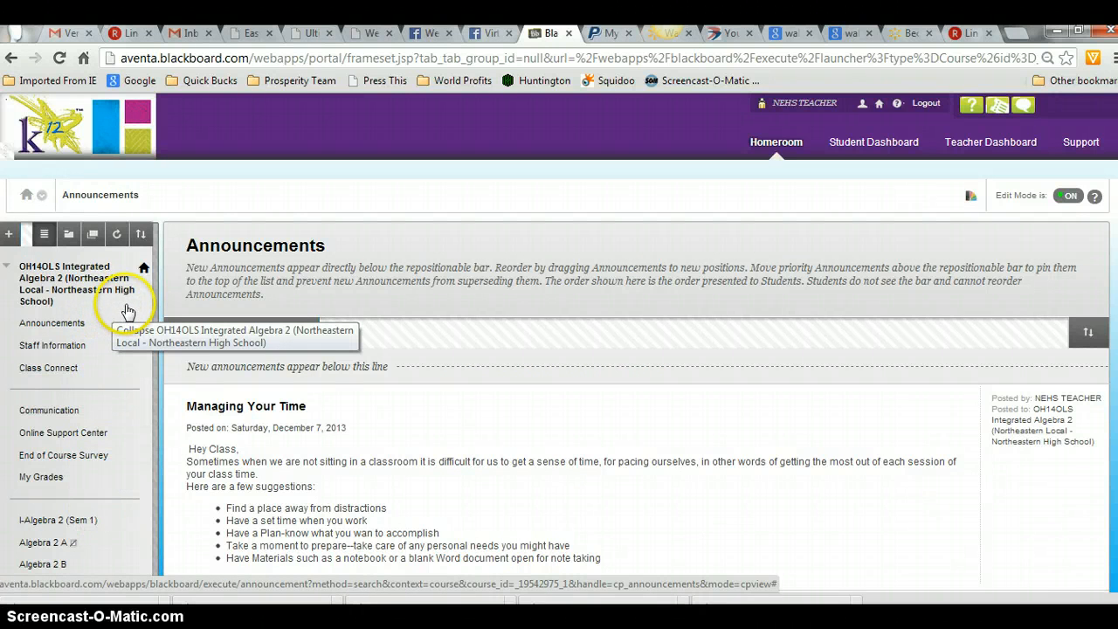
Add a content area named "4th Grade Language Arts" to the course menu
{"action": "left_click", "coordinate": [9, 236]}
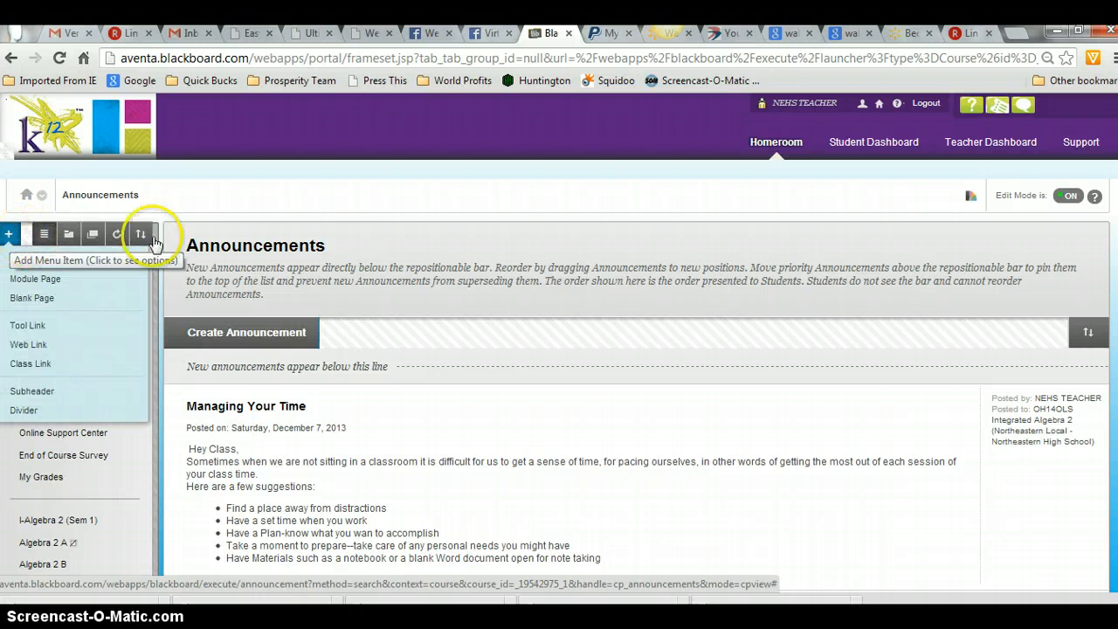
{"action": "left_click", "coordinate": [9, 234]}
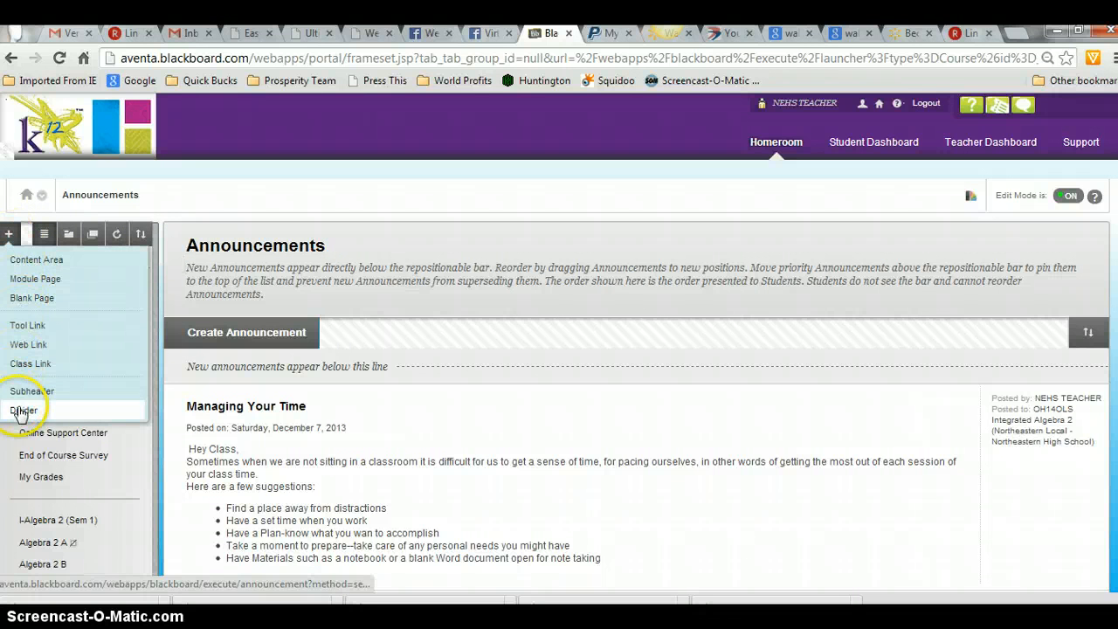
{"action": "left_click", "coordinate": [40, 264]}
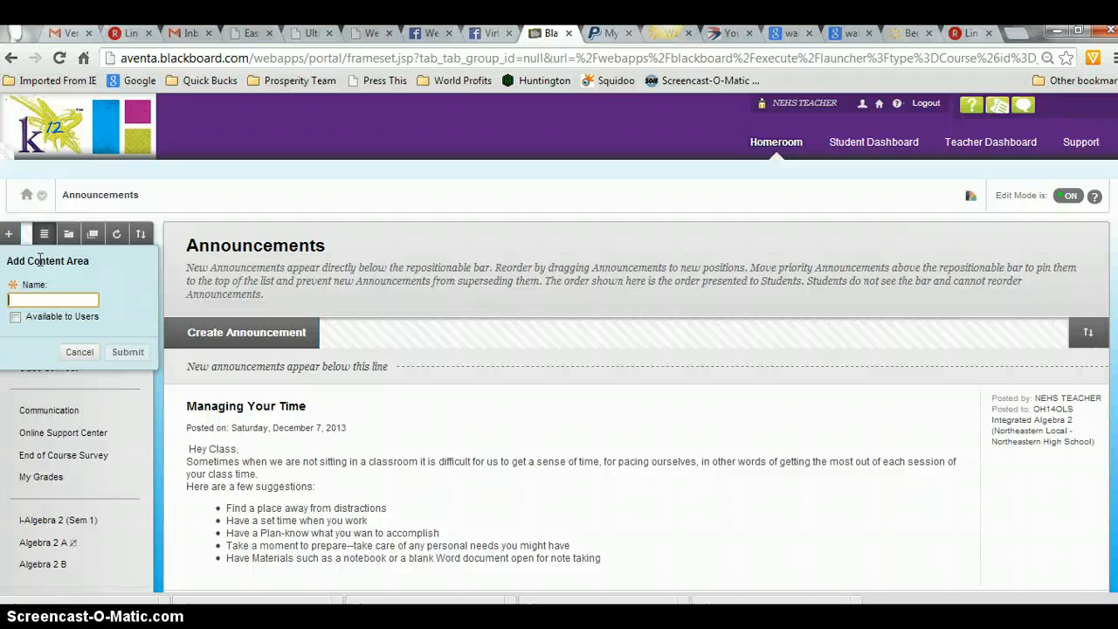
{"action": "type", "text": "4th "}
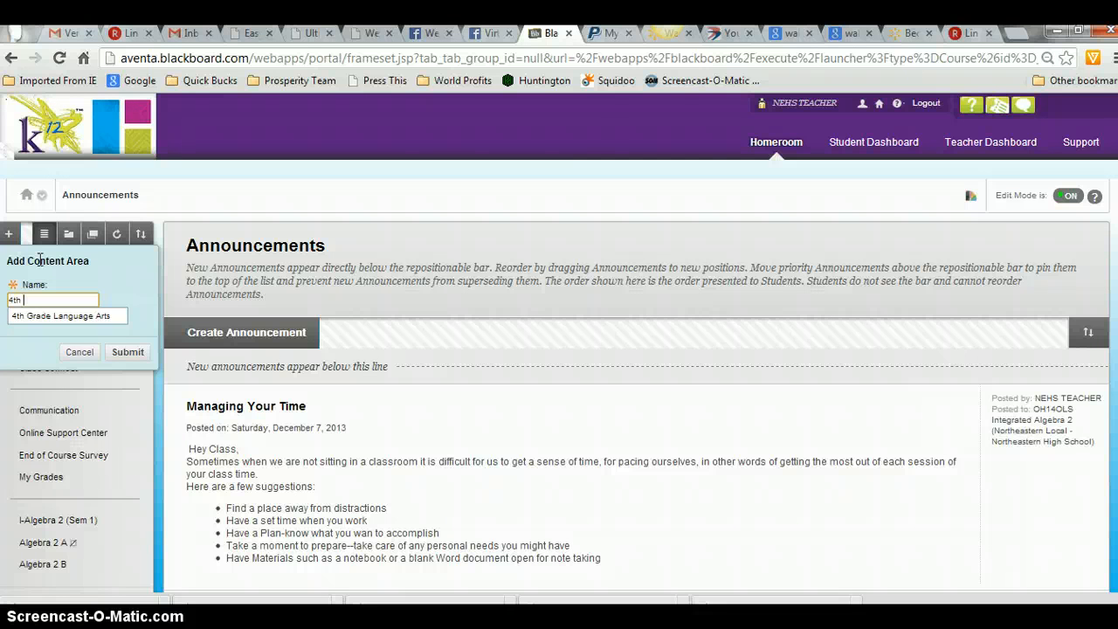
{"action": "type", "text": "F"}
{"action": "key", "text": "BackSpace"}
{"action": "key", "text": "BackSpace"}
{"action": "key", "text": "BackSpace"}
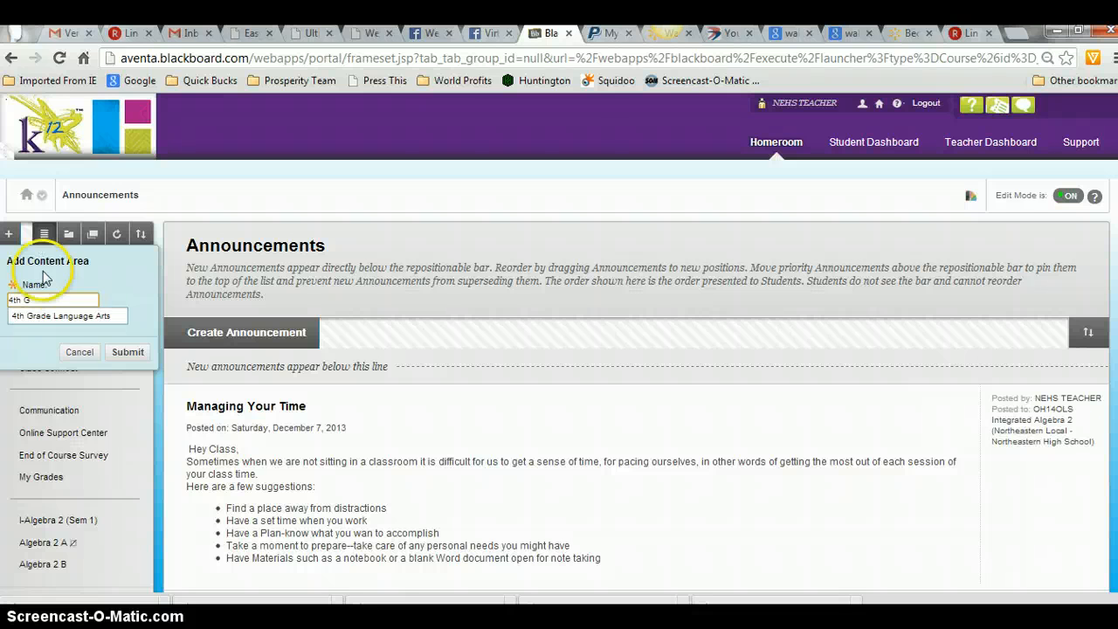
{"action": "left_click", "coordinate": [64, 317]}
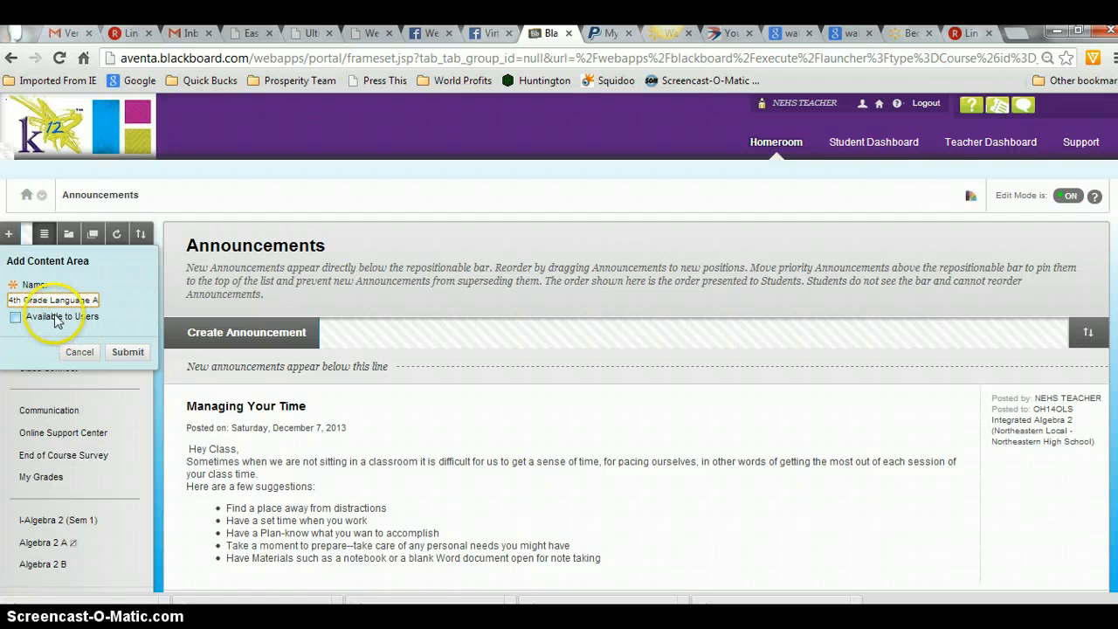
{"action": "left_click", "coordinate": [133, 356]}
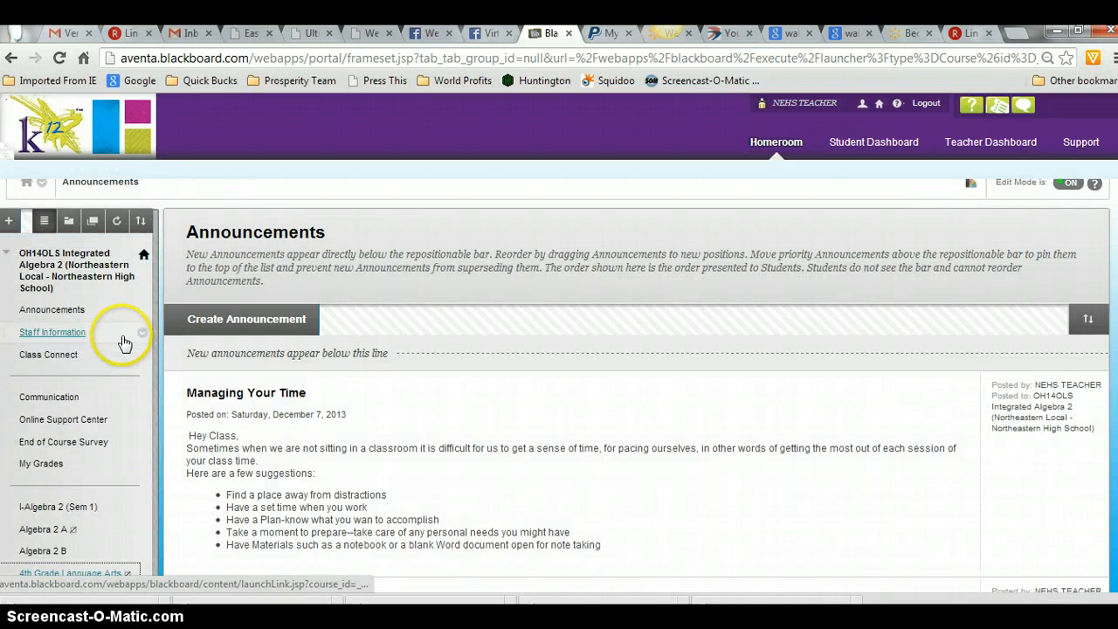
Move the 4th Grade Language Arts entry up the course menu, between Class Connect and Communication
{"action": "scroll", "coordinate": [85, 340], "scroll_direction": "down", "scroll_amount": 3}
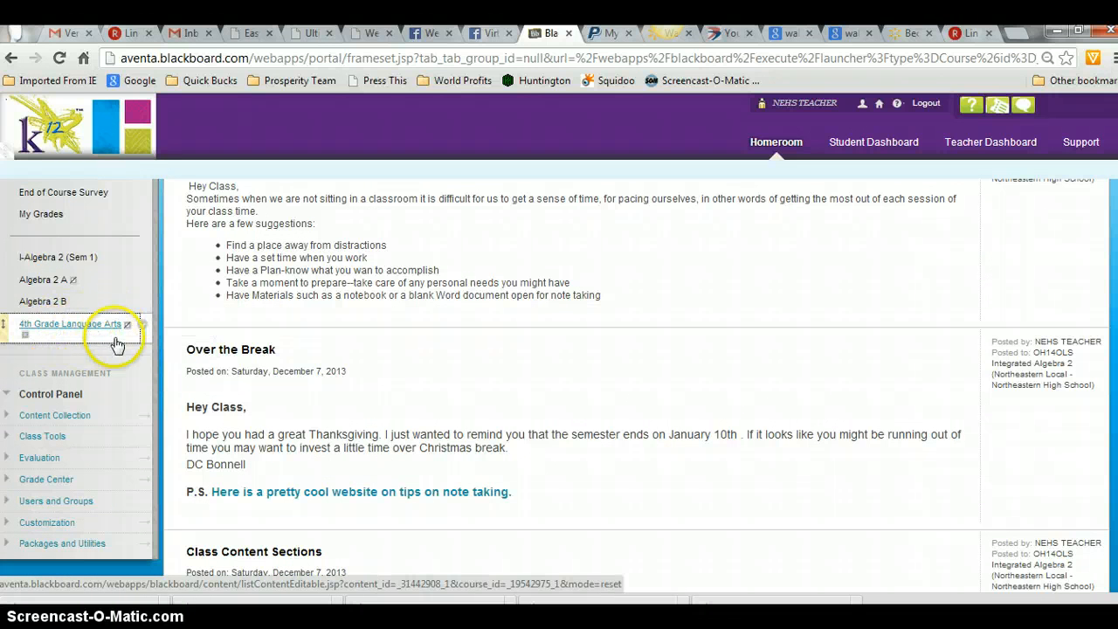
{"action": "mouse_move", "coordinate": [128, 334]}
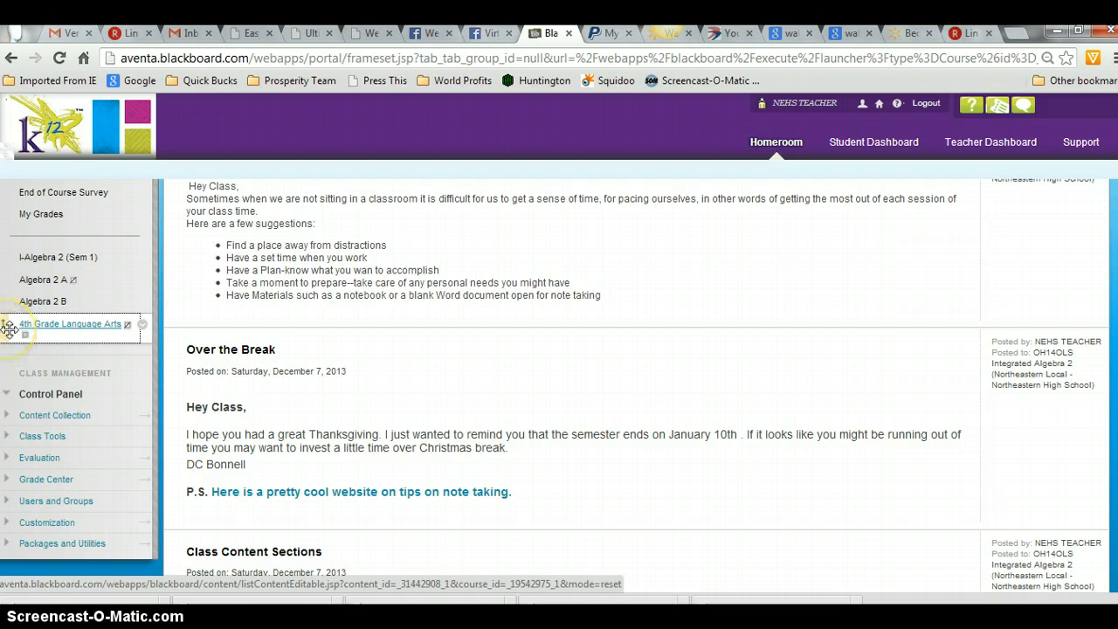
{"action": "left_click_drag", "start_coordinate": [9, 328], "coordinate": [35, 408]}
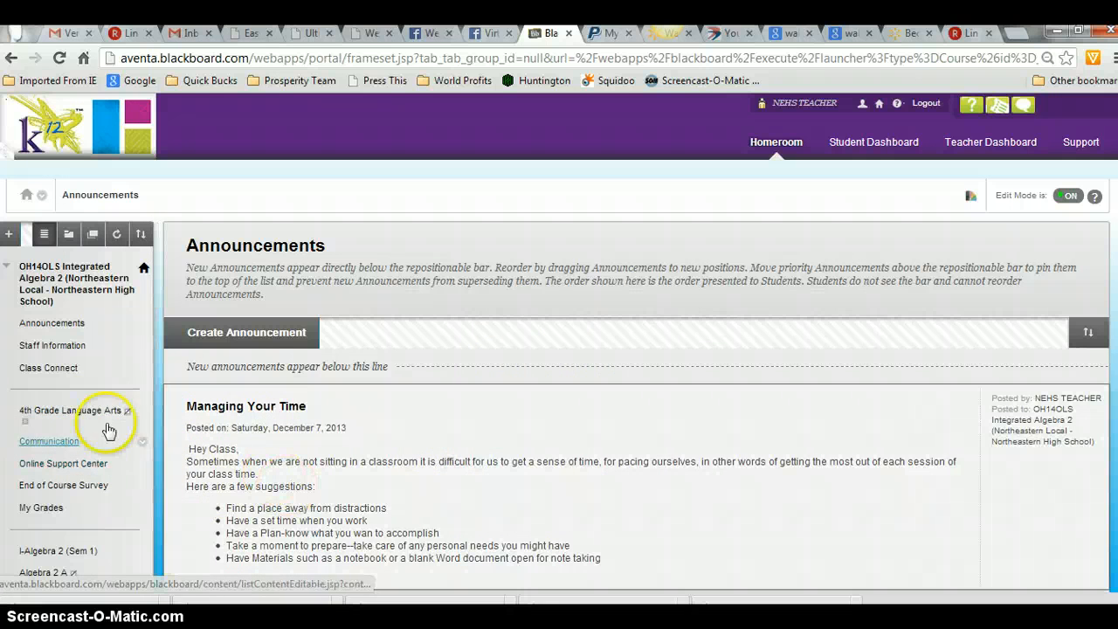
Open the 4th Grade Language Arts content area and look over its content-building options
{"action": "left_click", "coordinate": [79, 413]}
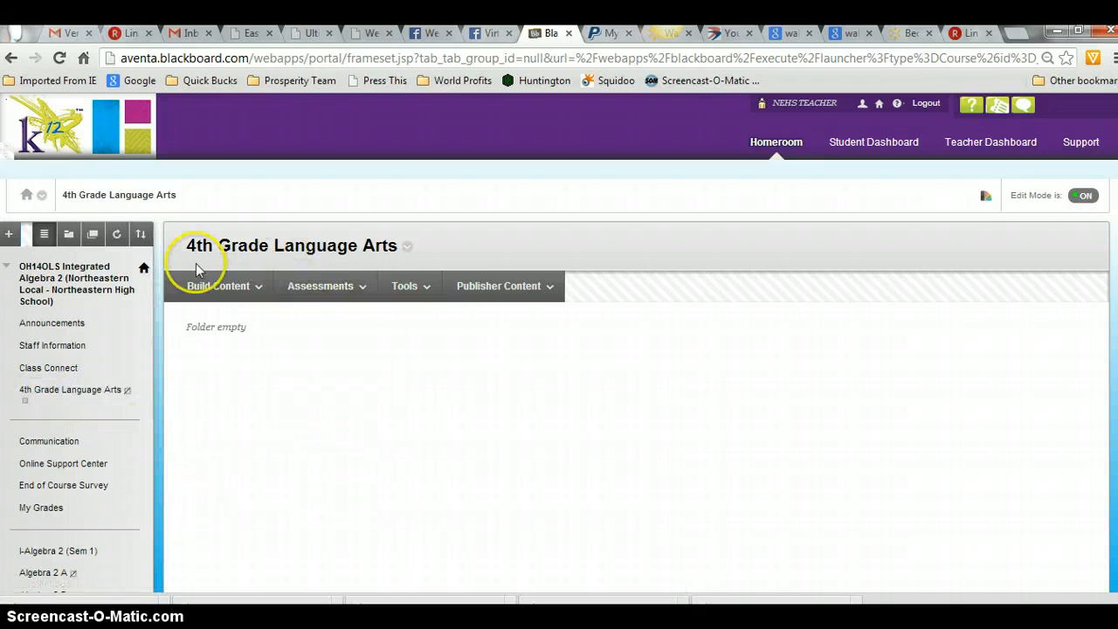
{"action": "left_click", "coordinate": [218, 286]}
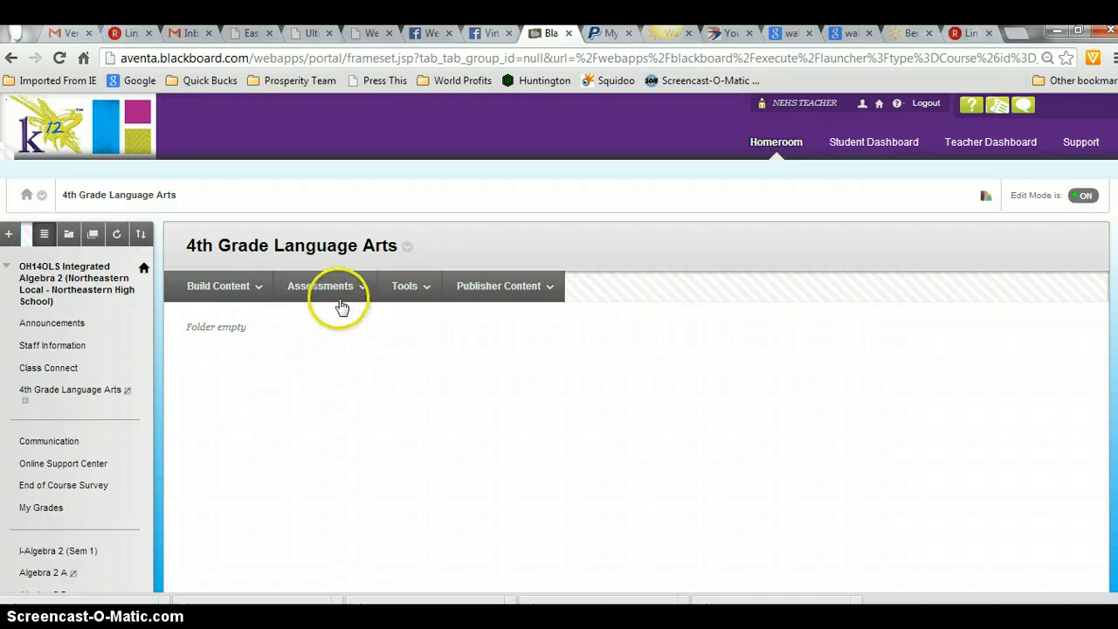
{"action": "mouse_move", "coordinate": [342, 301]}
{"action": "mouse_move", "coordinate": [422, 296]}
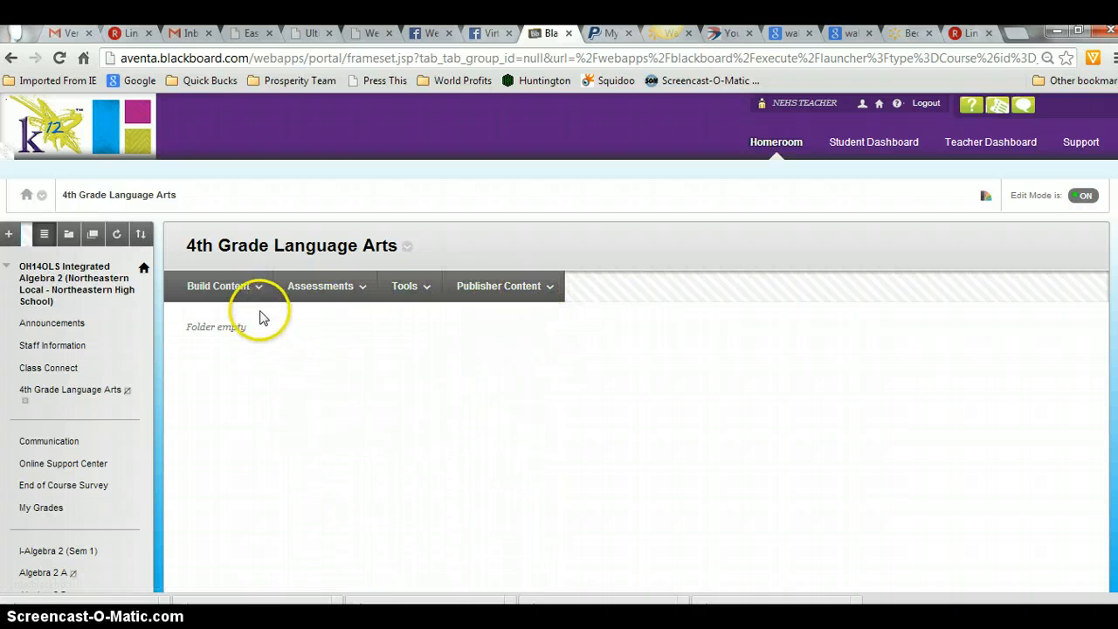
Start a new content folder in 4th Grade Language Arts and name it "Group A"
{"action": "mouse_move", "coordinate": [250, 292]}
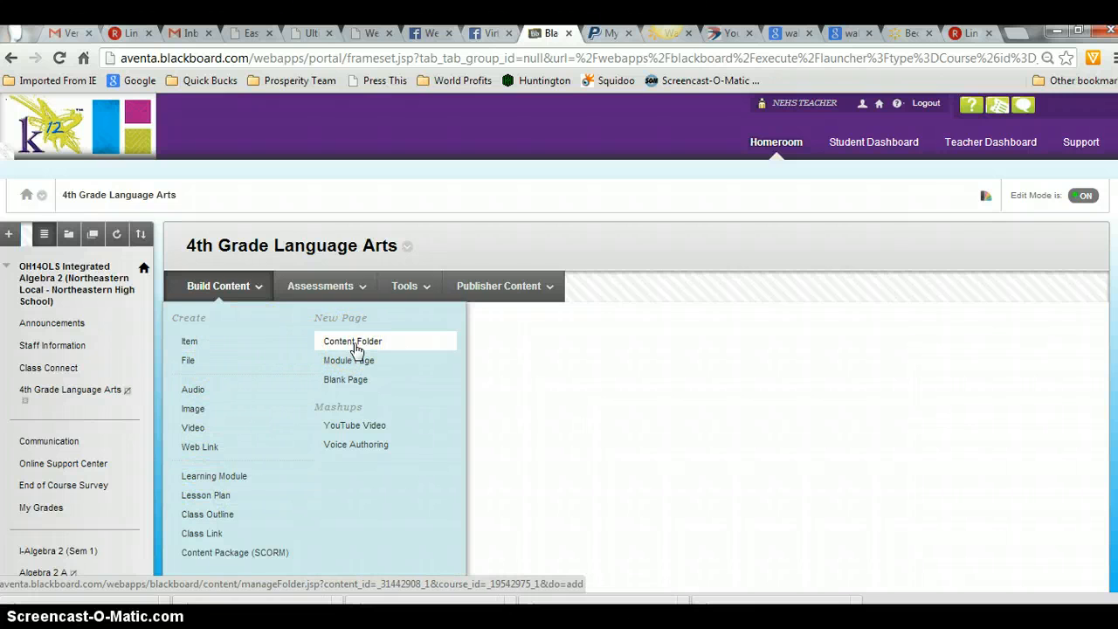
{"action": "left_click", "coordinate": [355, 346]}
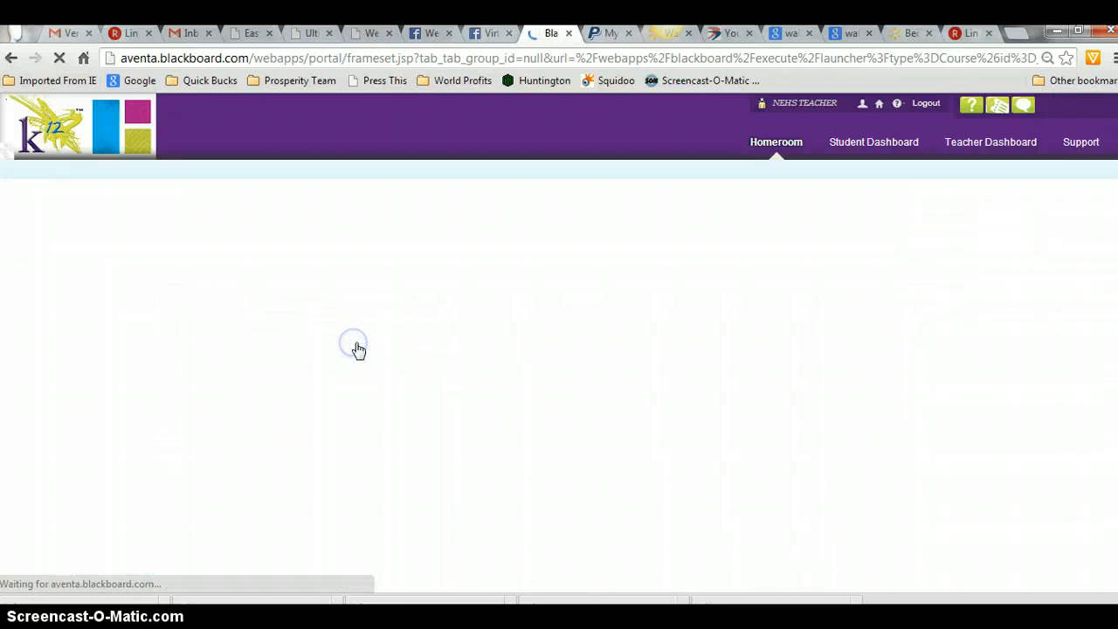
{"action": "left_click", "coordinate": [385, 399]}
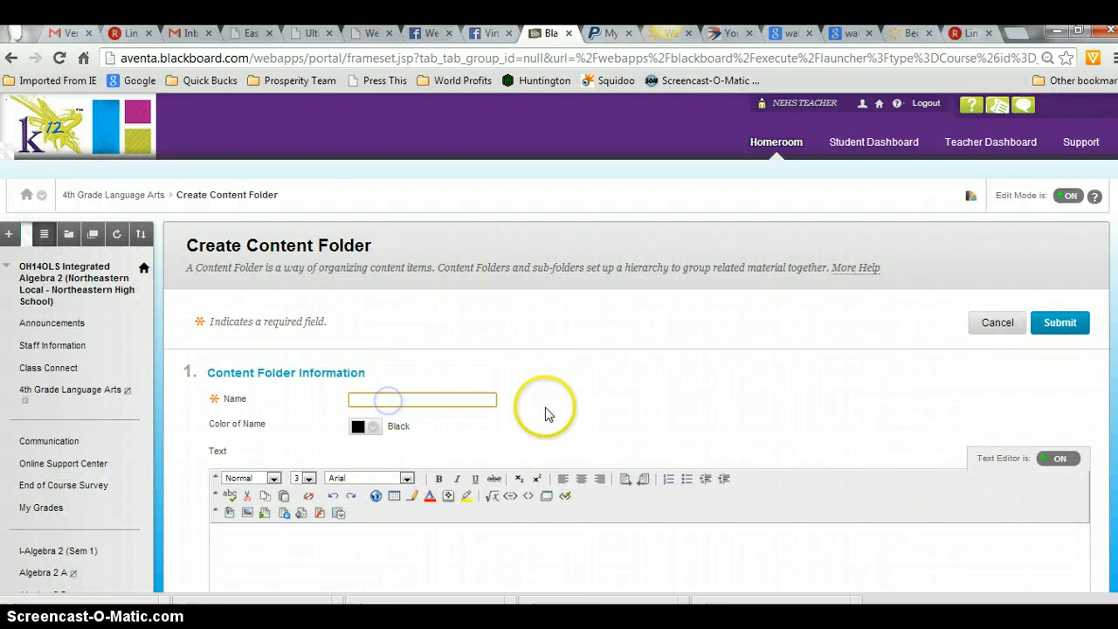
{"action": "type", "text": "Group"}
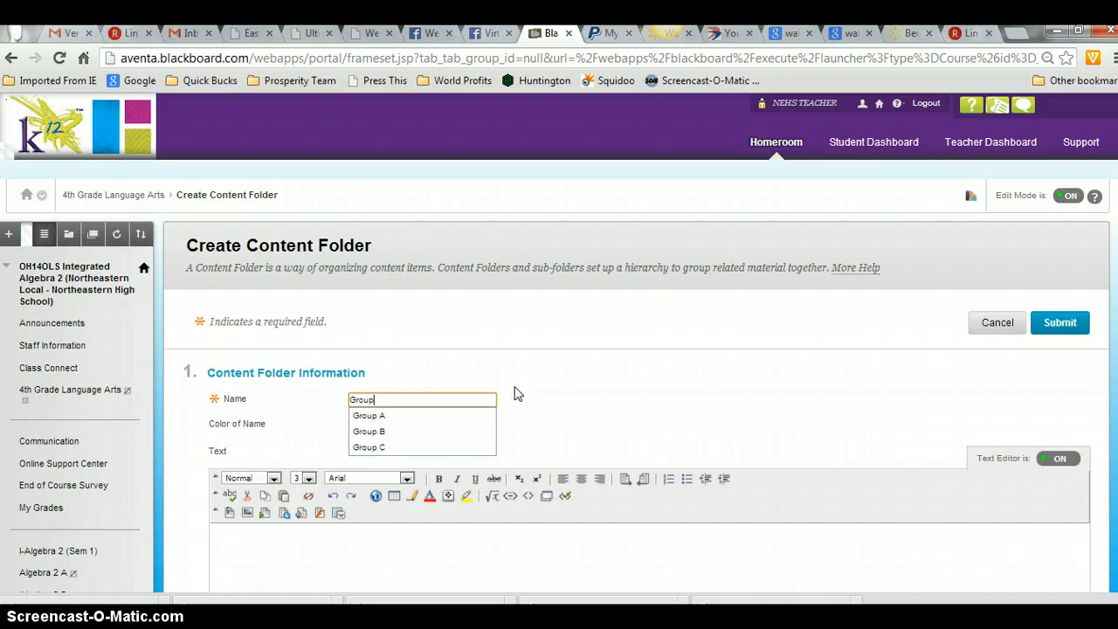
{"action": "left_click", "coordinate": [476, 417]}
Set the folder's Display After restriction to 12/09/2013 at 07:30 AM and enable it
{"action": "scroll", "coordinate": [486, 428], "scroll_direction": "down", "scroll_amount": 6}
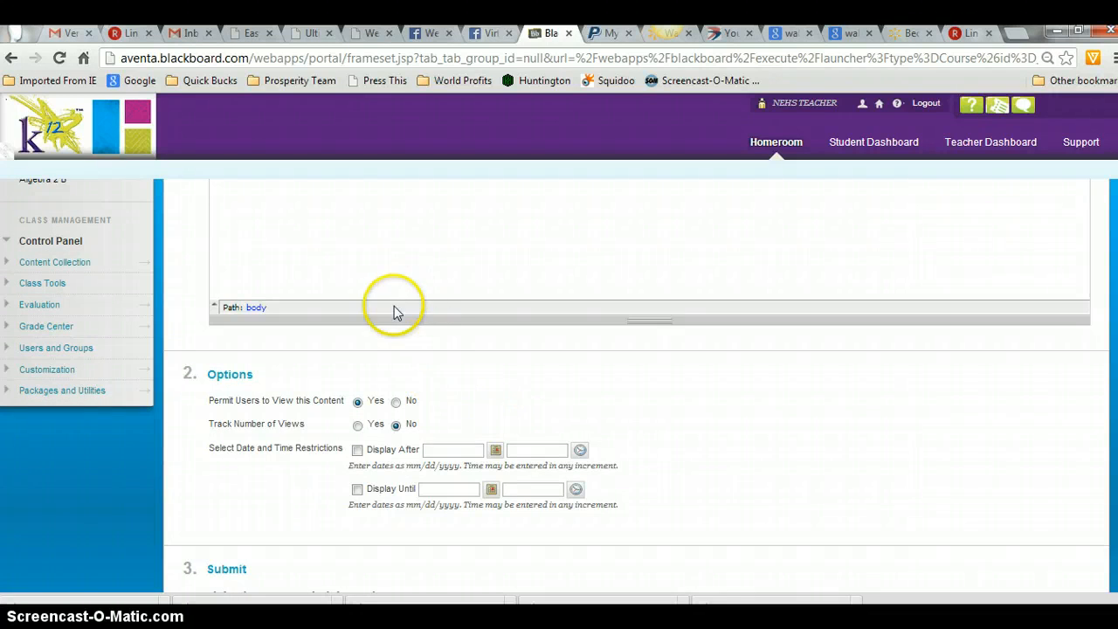
{"action": "scroll", "coordinate": [411, 341], "scroll_direction": "down", "scroll_amount": 1}
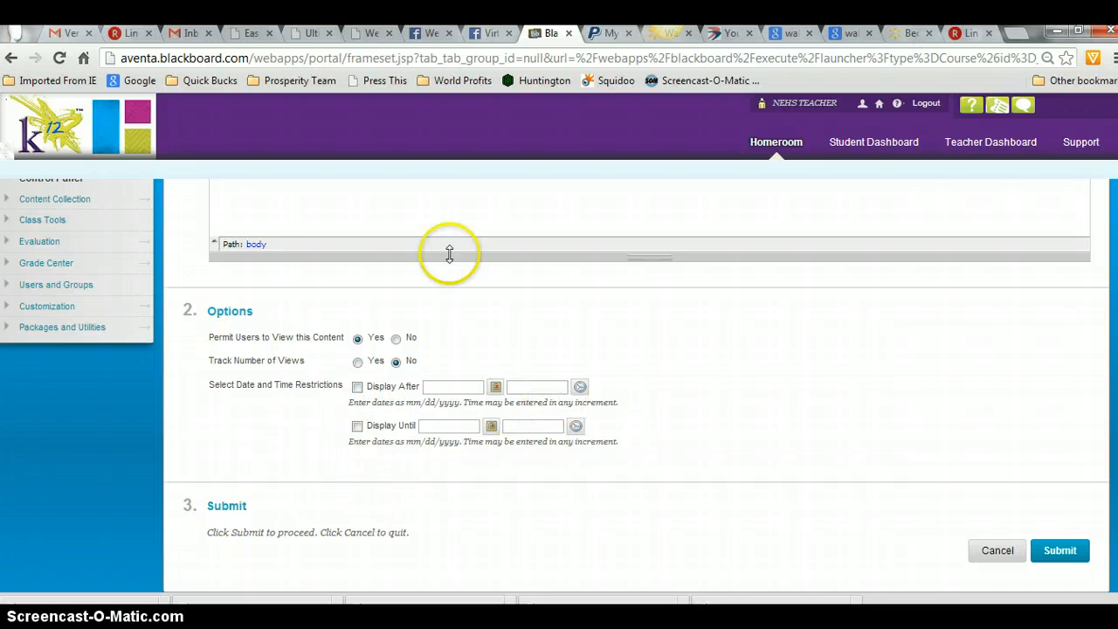
{"action": "left_click", "coordinate": [494, 389]}
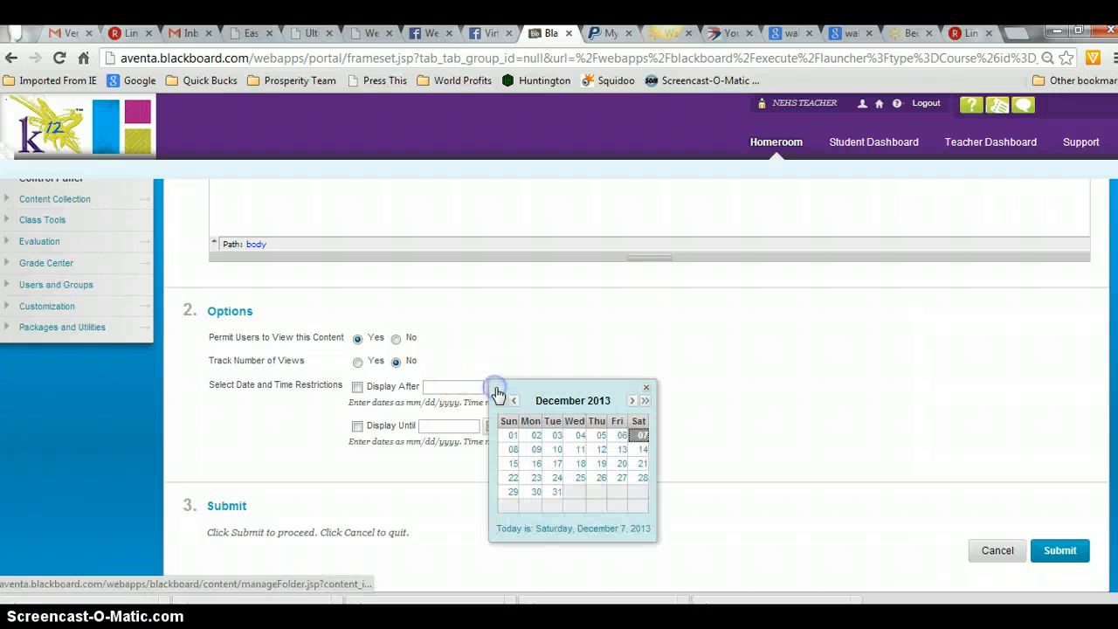
{"action": "left_click", "coordinate": [534, 451]}
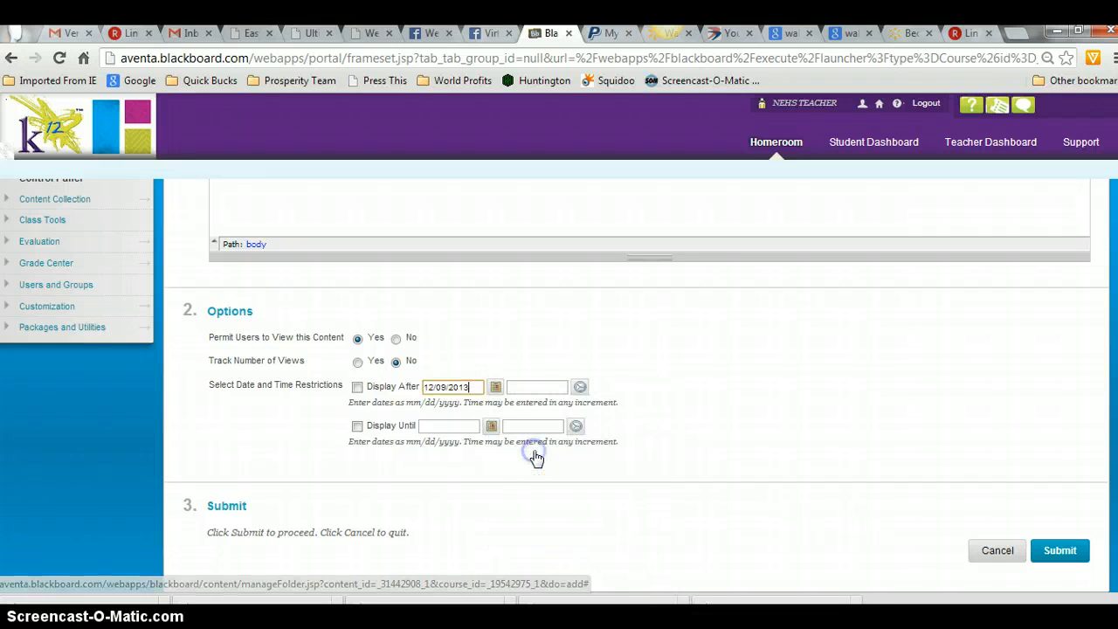
{"action": "left_click", "coordinate": [580, 387]}
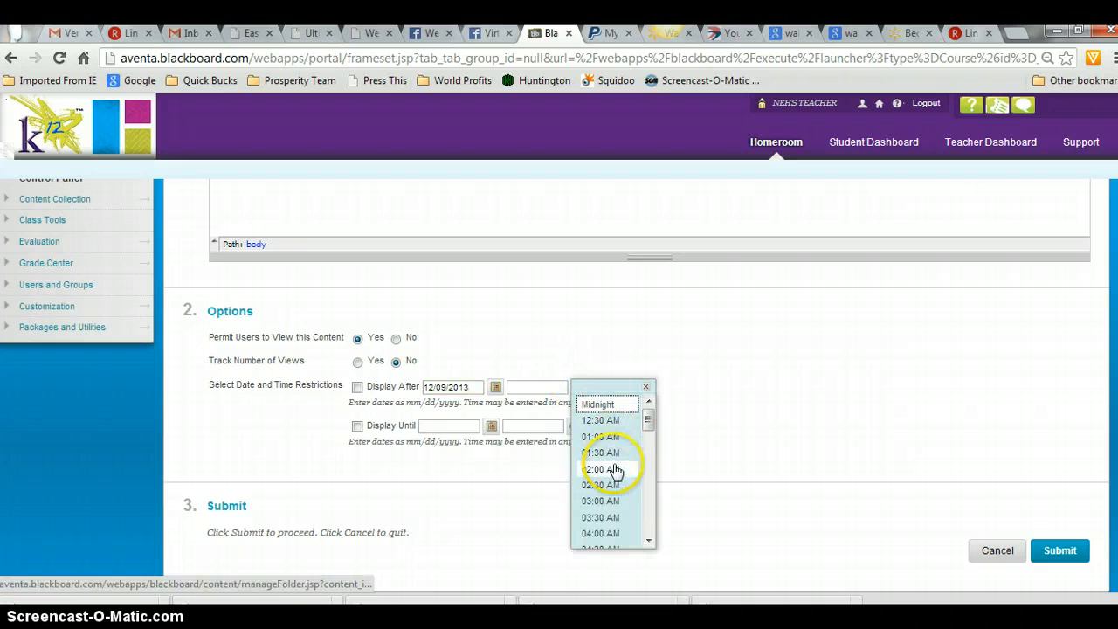
{"action": "scroll", "coordinate": [613, 472], "scroll_direction": "down", "scroll_amount": 3}
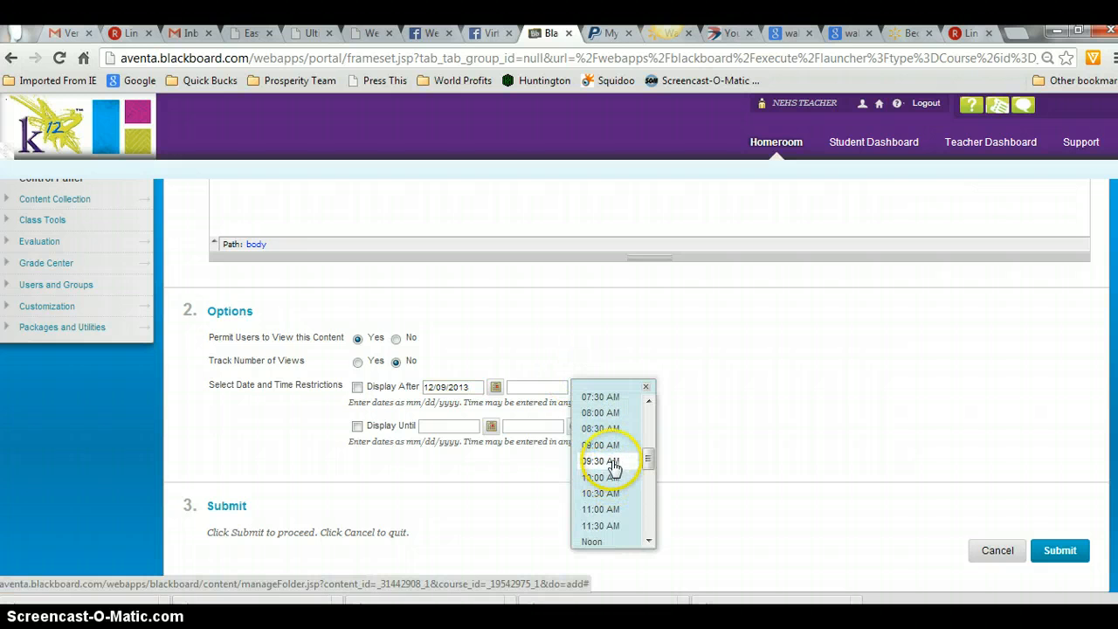
{"action": "scroll", "coordinate": [607, 445], "scroll_direction": "up", "scroll_amount": 1}
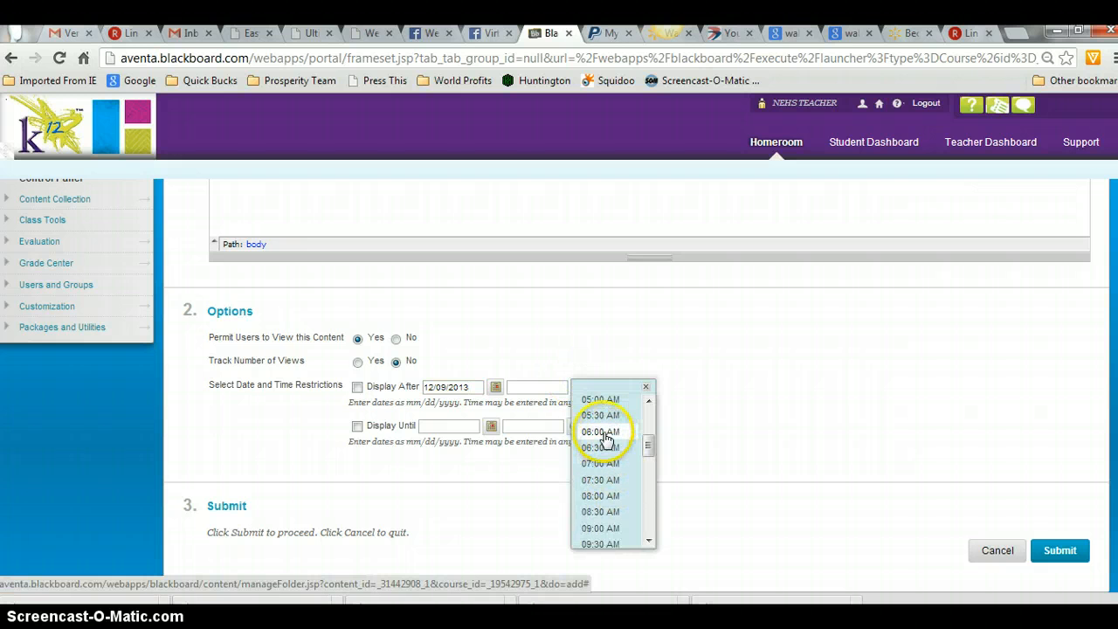
{"action": "left_click", "coordinate": [603, 480]}
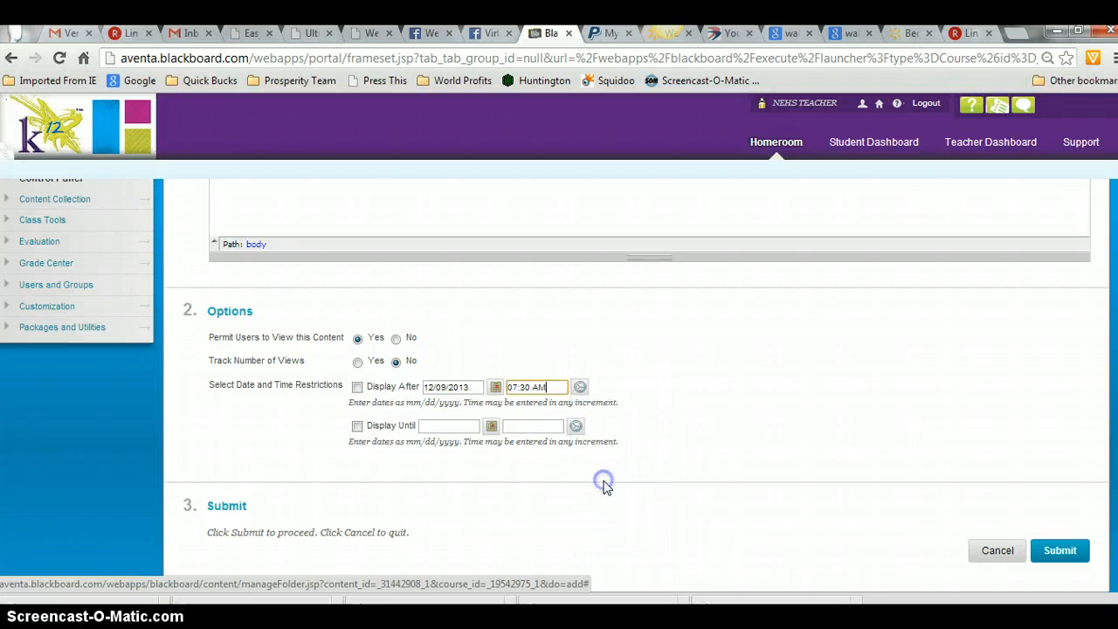
{"action": "left_click", "coordinate": [357, 387]}
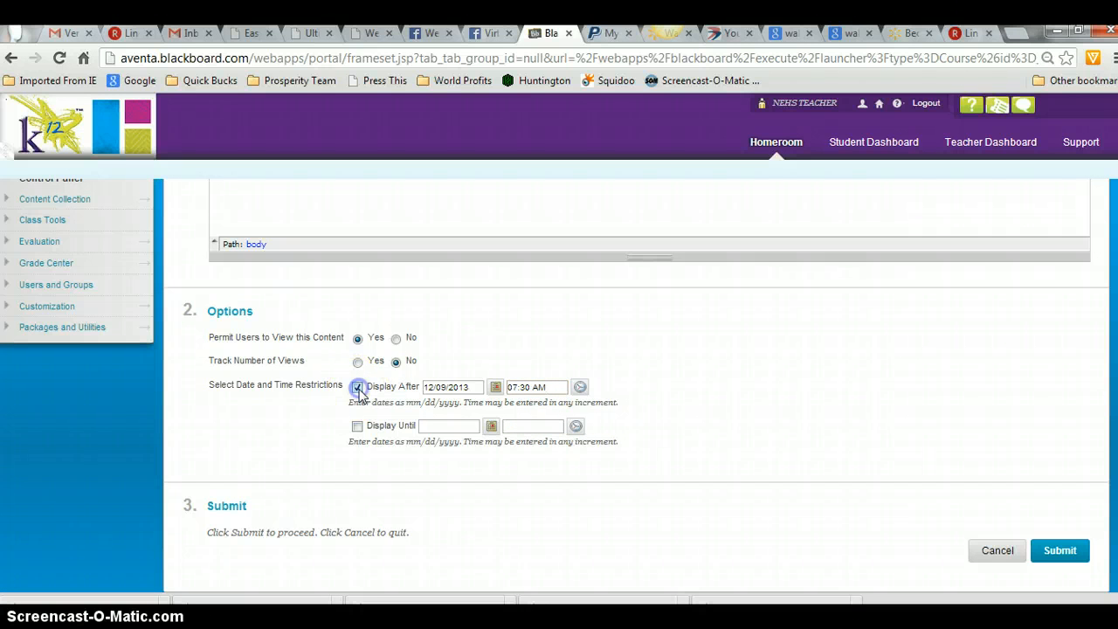
Set the folder's Display Until restriction to 12/16/2013 at 11:30 PM and enable it
{"action": "left_click", "coordinate": [491, 428]}
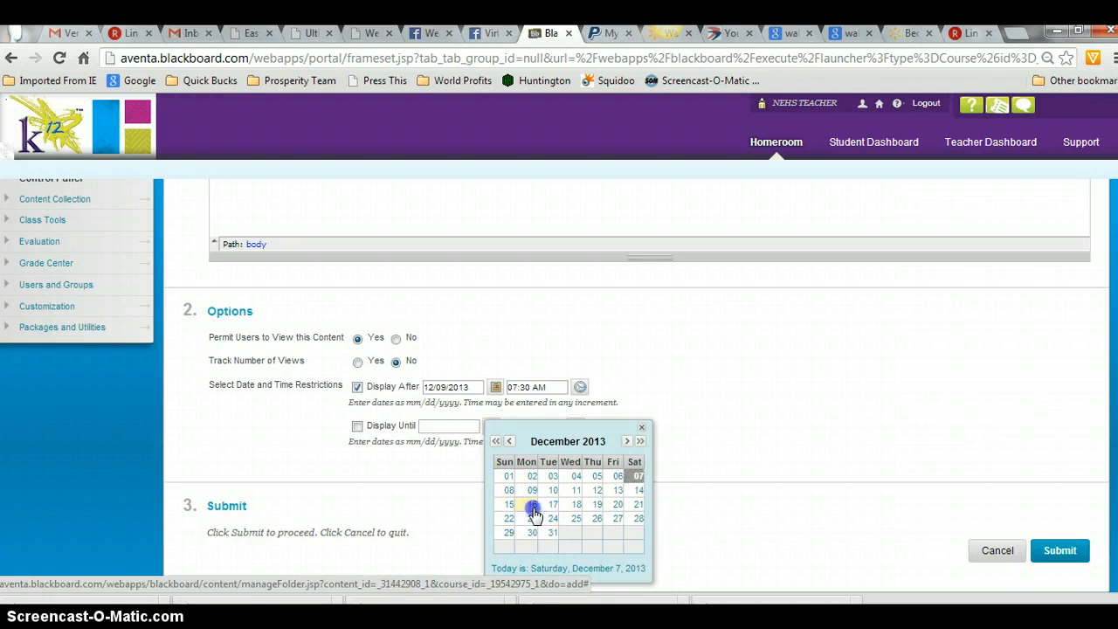
{"action": "left_click", "coordinate": [531, 508]}
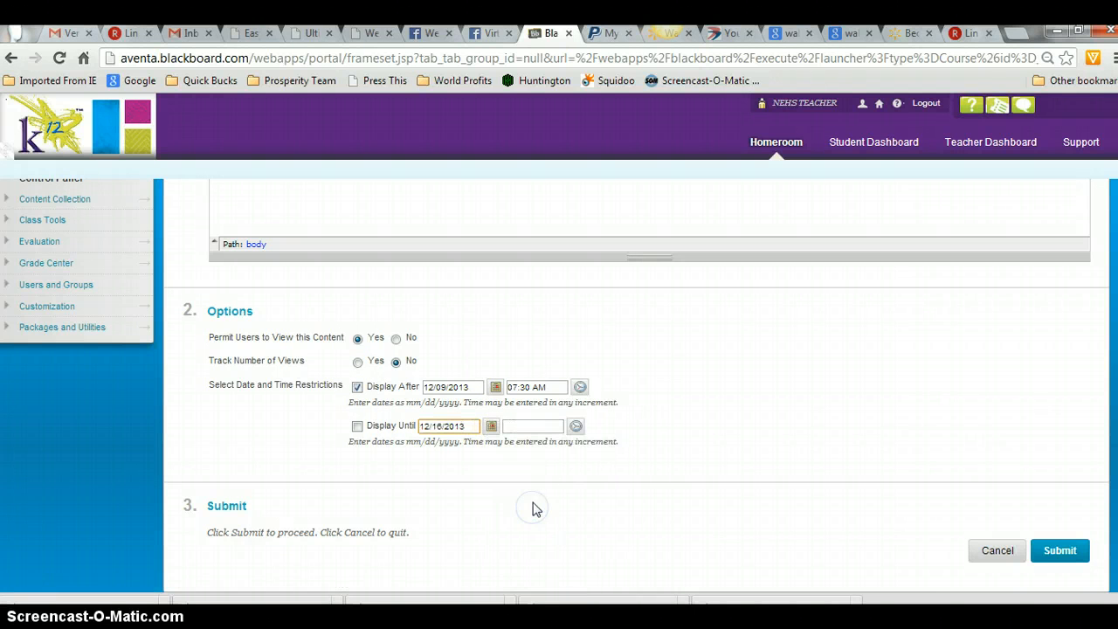
{"action": "left_click", "coordinate": [575, 428]}
{"action": "left_click_drag", "start_coordinate": [643, 461], "coordinate": [660, 578]}
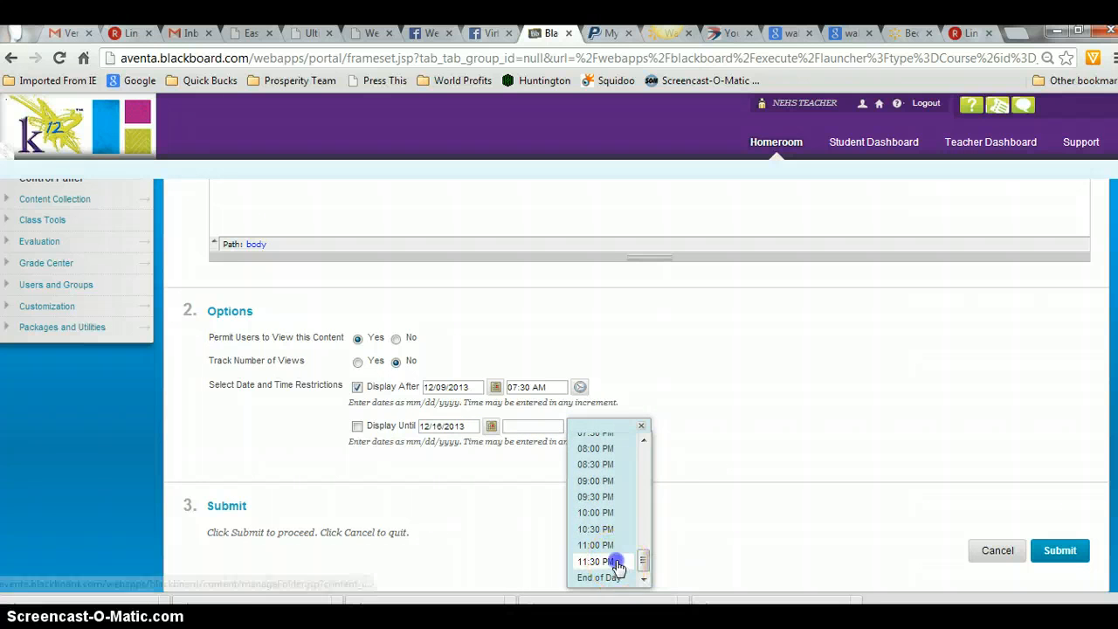
{"action": "left_click", "coordinate": [629, 561]}
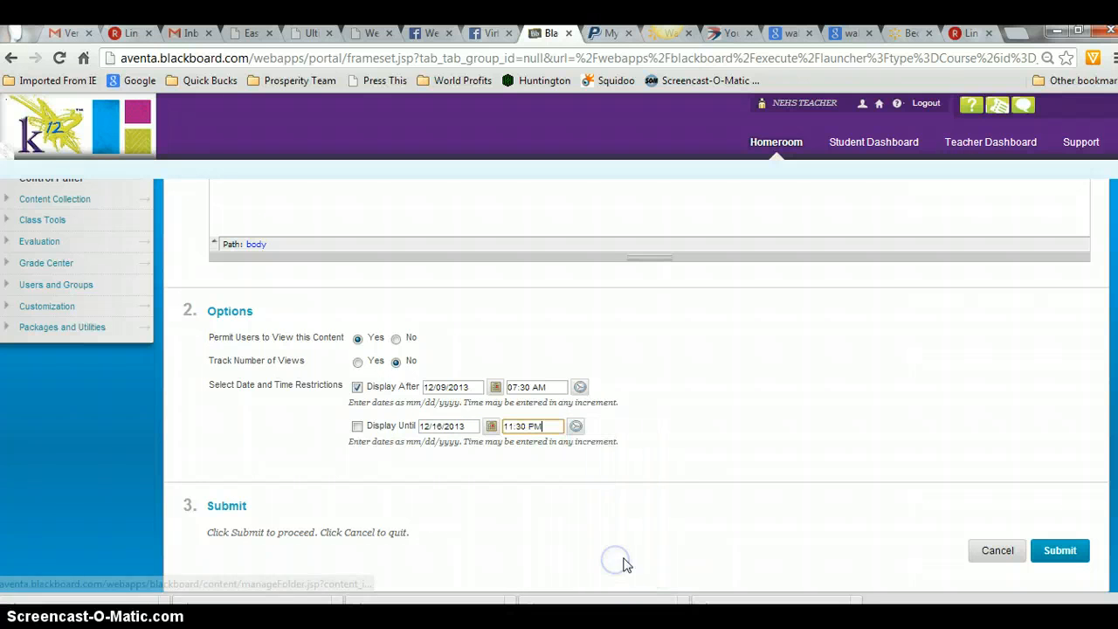
{"action": "left_click", "coordinate": [357, 427]}
Turn off the Display After and Display Until restrictions and submit the Group A folder
{"action": "left_click", "coordinate": [357, 426]}
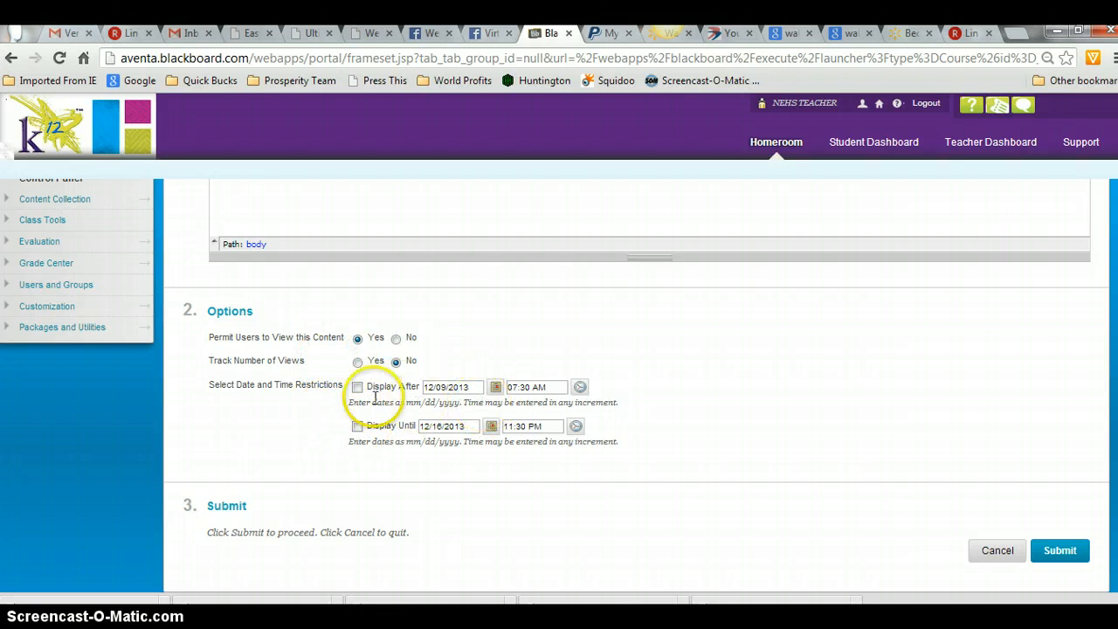
{"action": "left_click", "coordinate": [231, 332]}
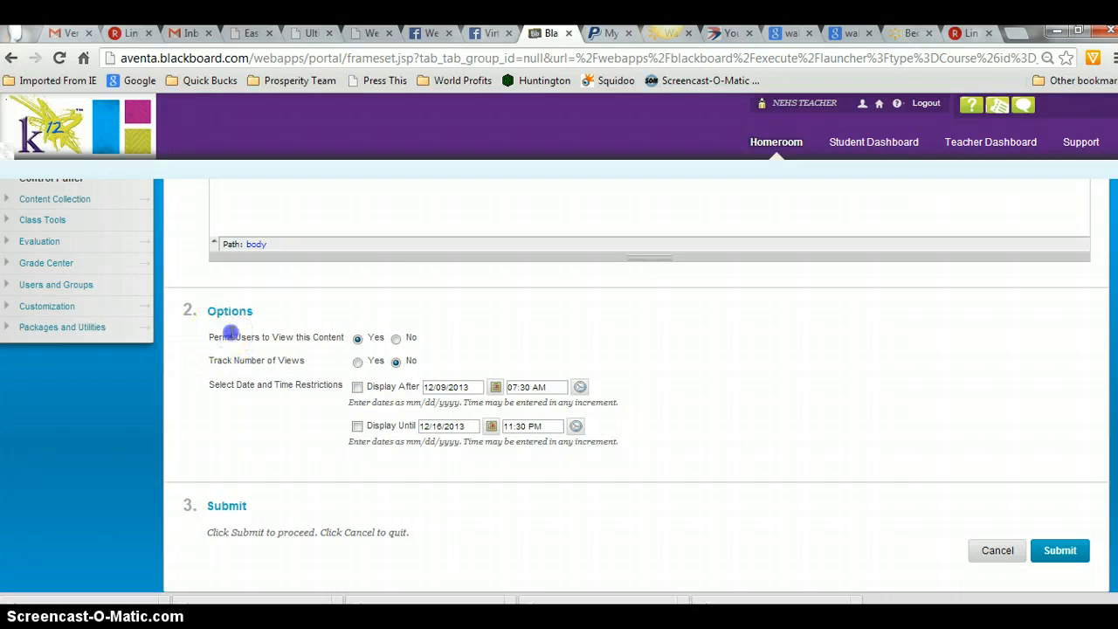
{"action": "left_click_drag", "start_coordinate": [345, 338], "coordinate": [350, 338]}
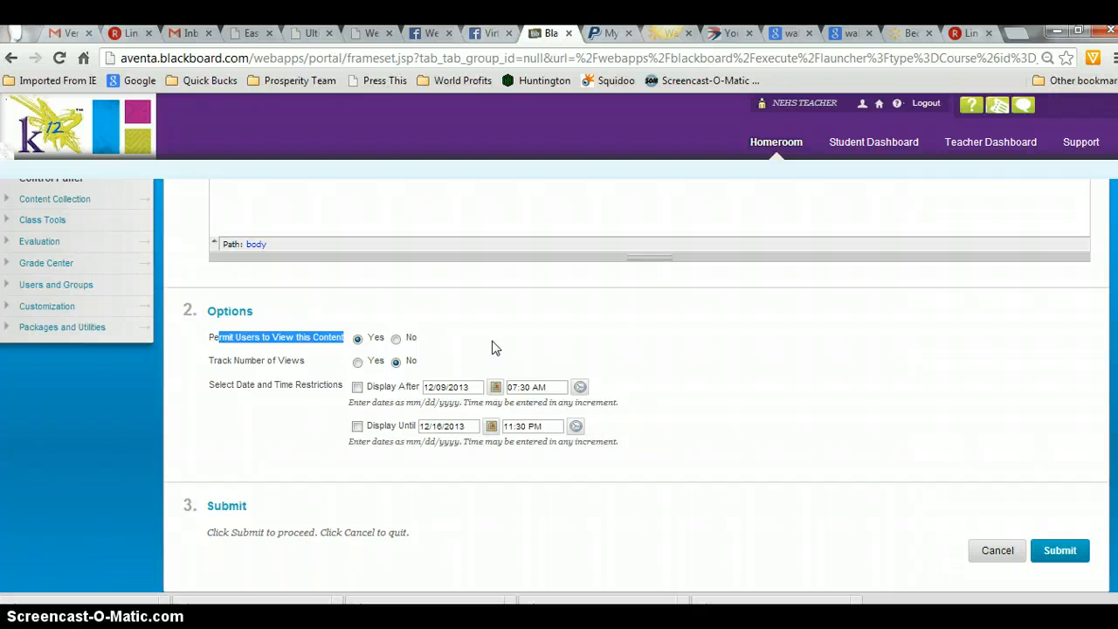
{"action": "left_click", "coordinate": [1073, 556]}
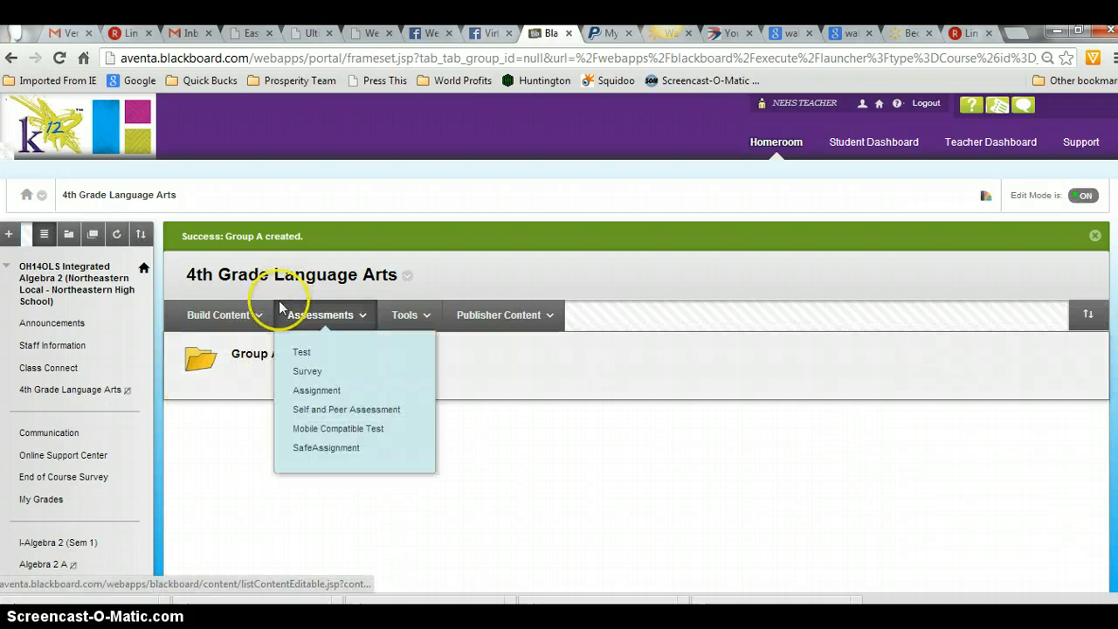
Create an item named "Group B" in the 4th Grade Language Arts area and submit it with its default options
{"action": "mouse_move", "coordinate": [255, 323]}
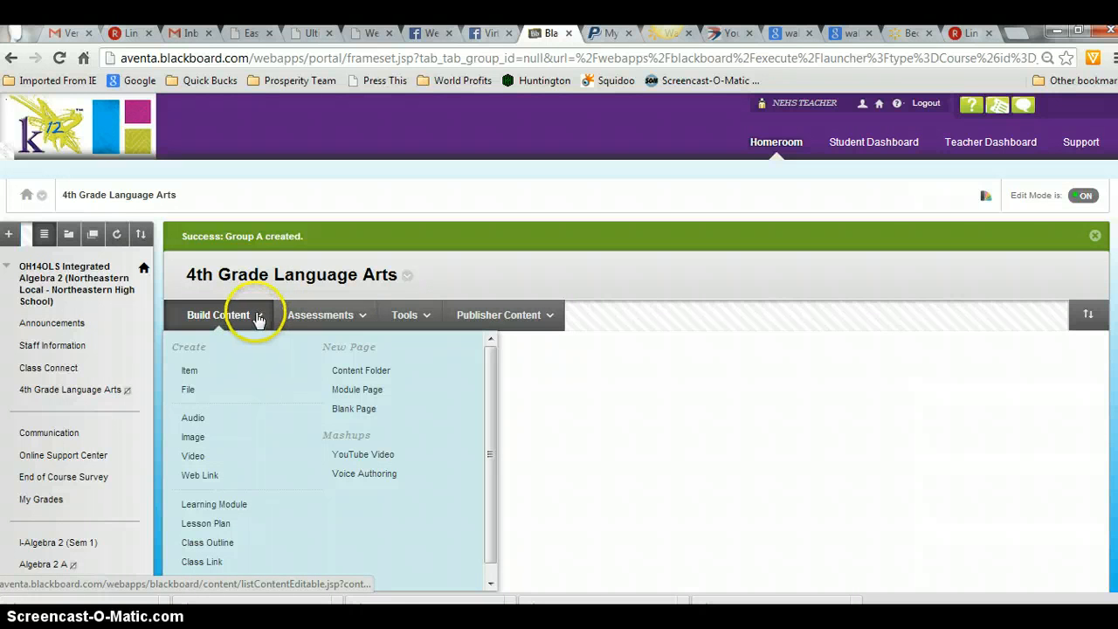
{"action": "left_click", "coordinate": [229, 371]}
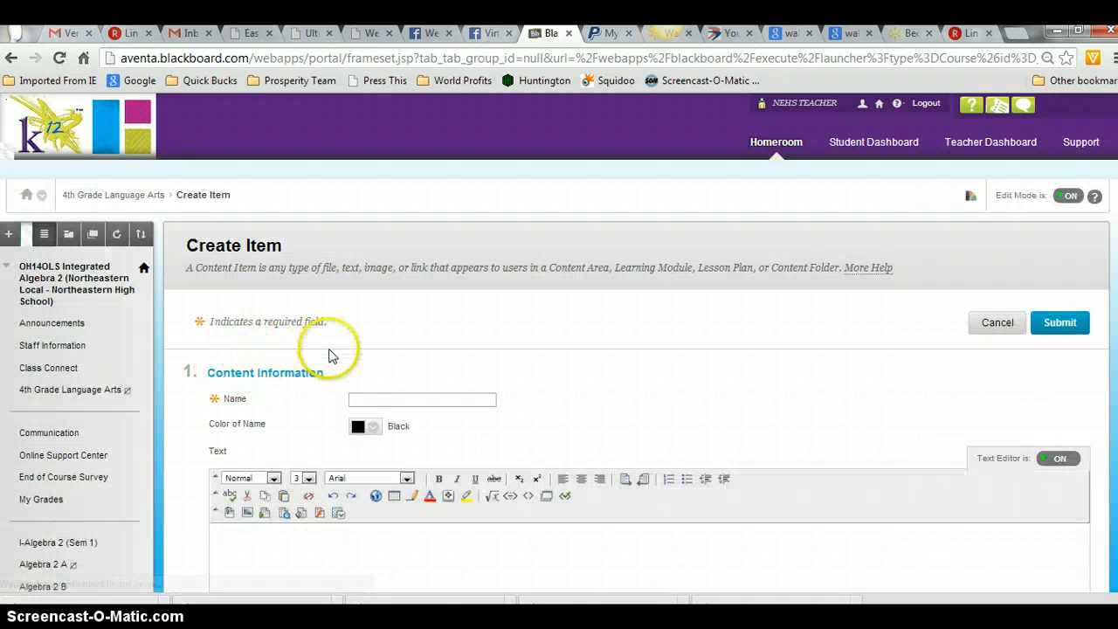
{"action": "left_click", "coordinate": [382, 399]}
{"action": "type", "text": "g"}
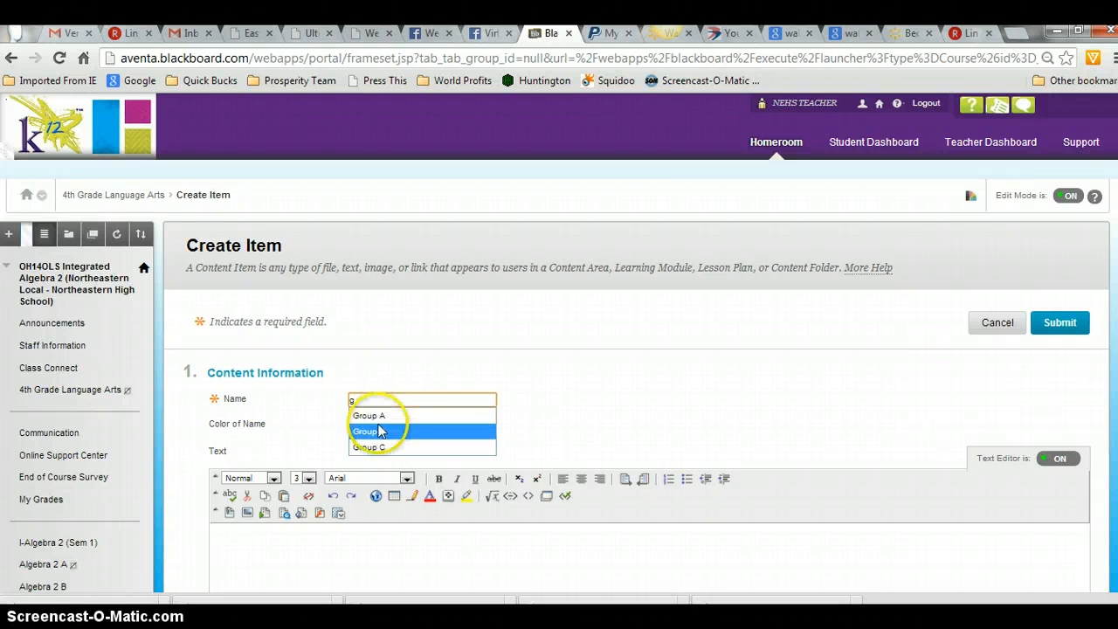
{"action": "left_click", "coordinate": [380, 431]}
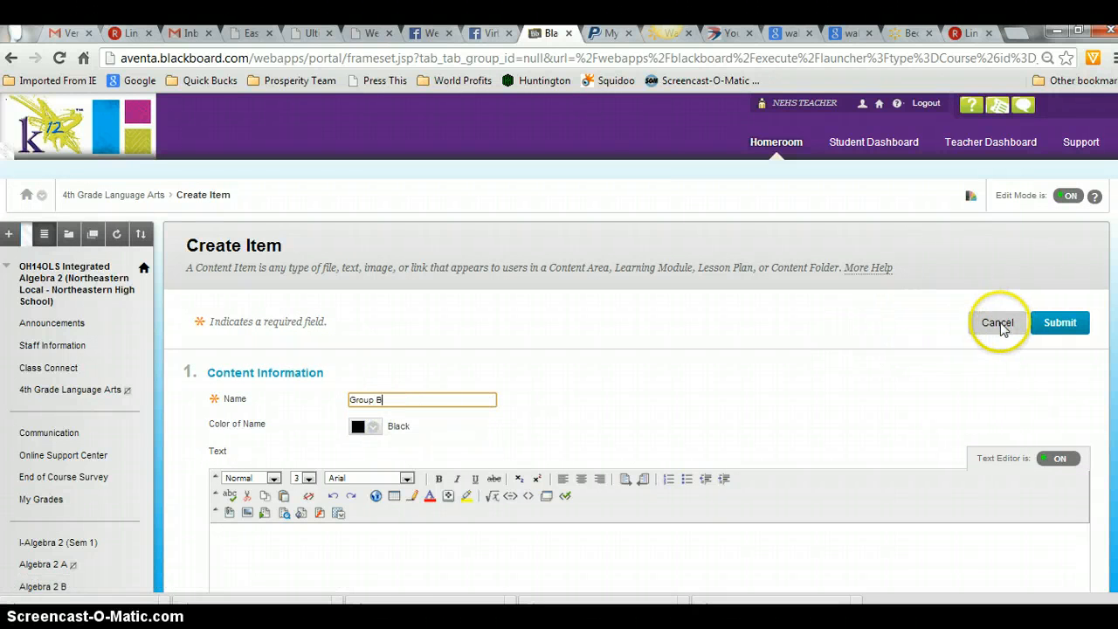
{"action": "scroll", "coordinate": [591, 346], "scroll_direction": "down", "scroll_amount": 6}
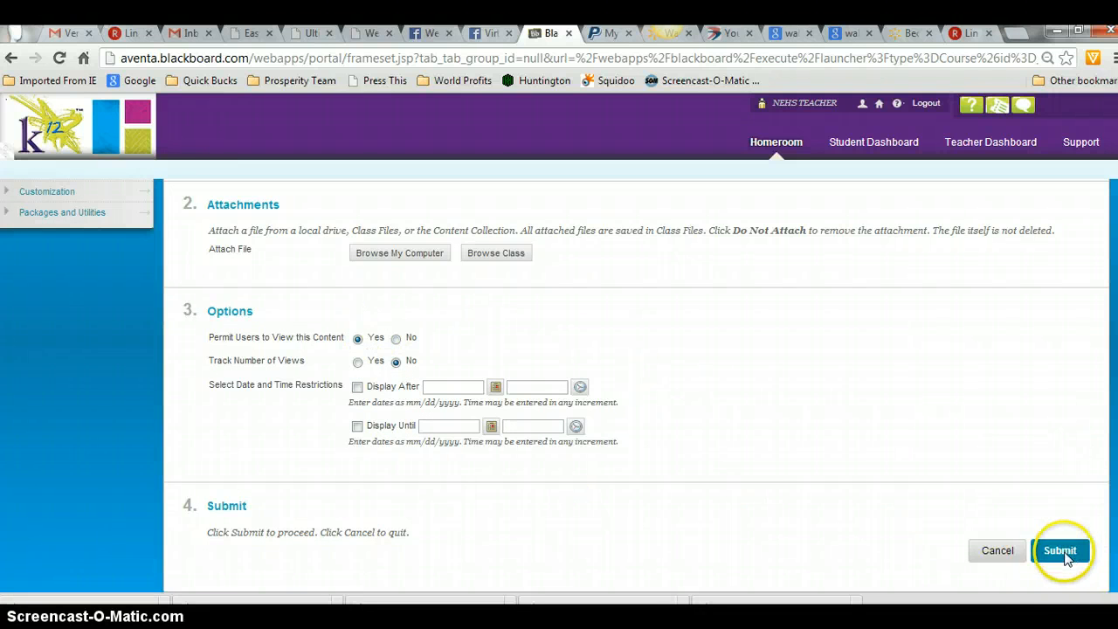
{"action": "left_click", "coordinate": [1060, 552]}
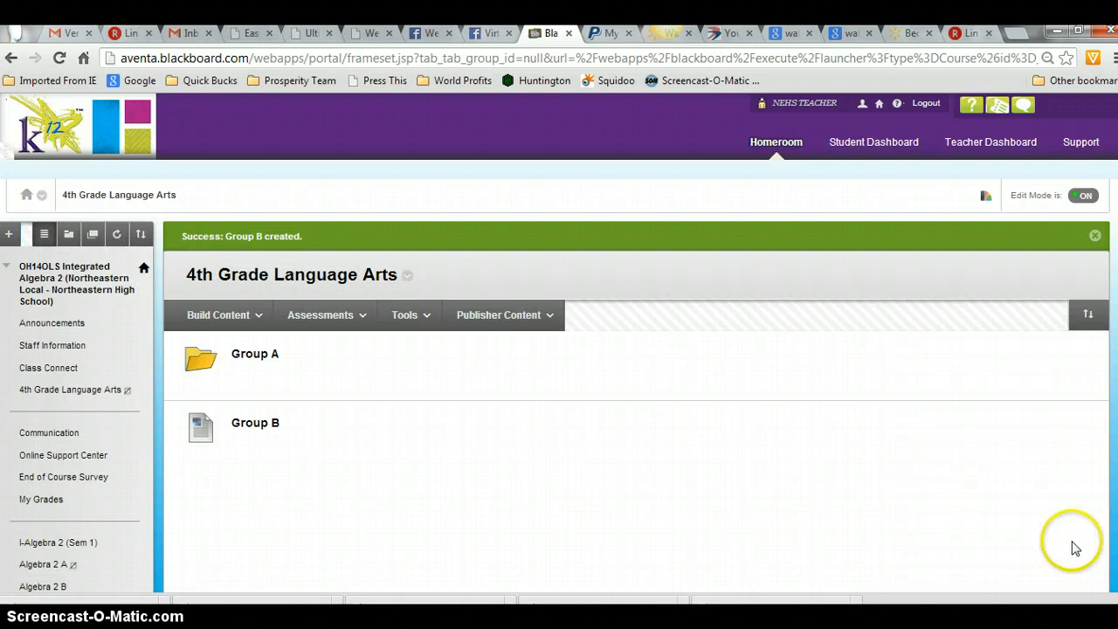
Create a content folder named "Group C" in the 4th Grade Language Arts area and submit it
{"action": "left_click", "coordinate": [260, 314]}
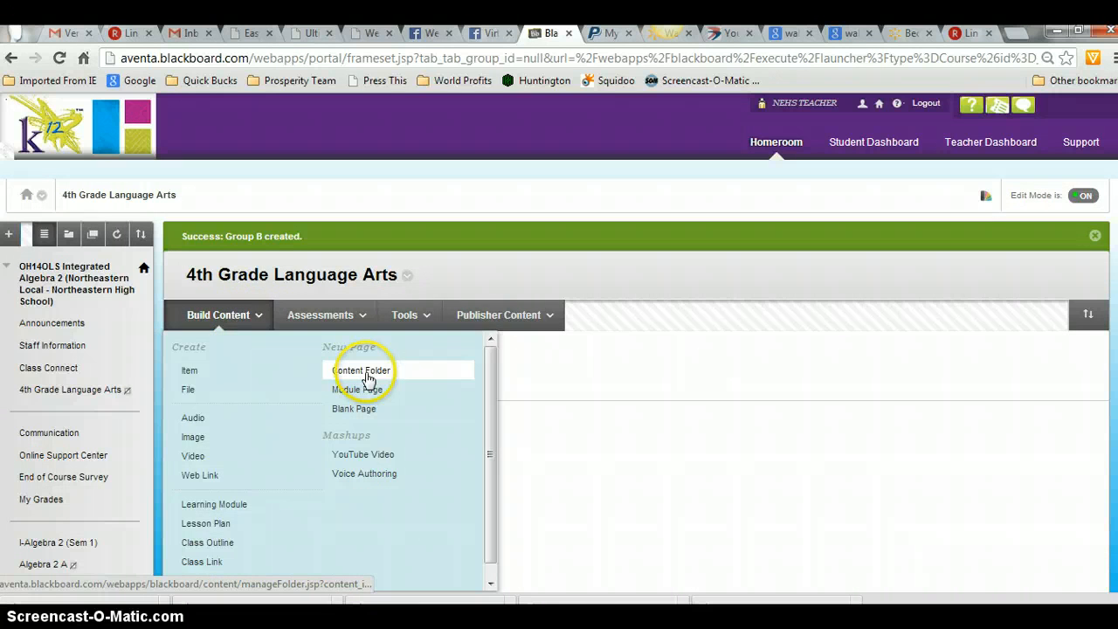
{"action": "left_click", "coordinate": [366, 378]}
{"action": "left_click", "coordinate": [372, 398]}
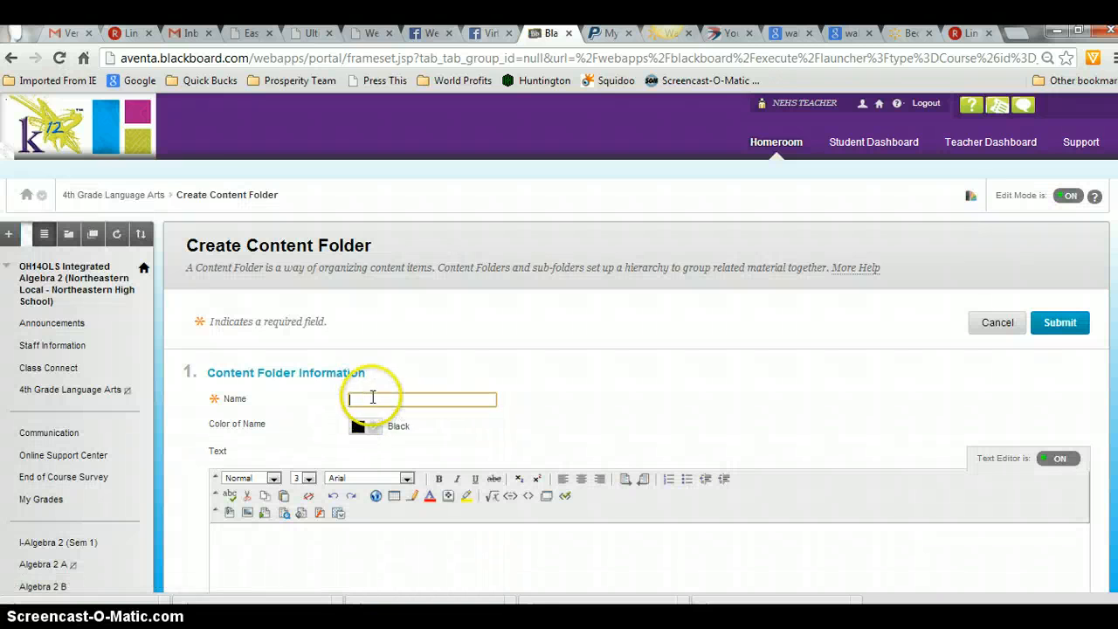
{"action": "type", "text": "gr"}
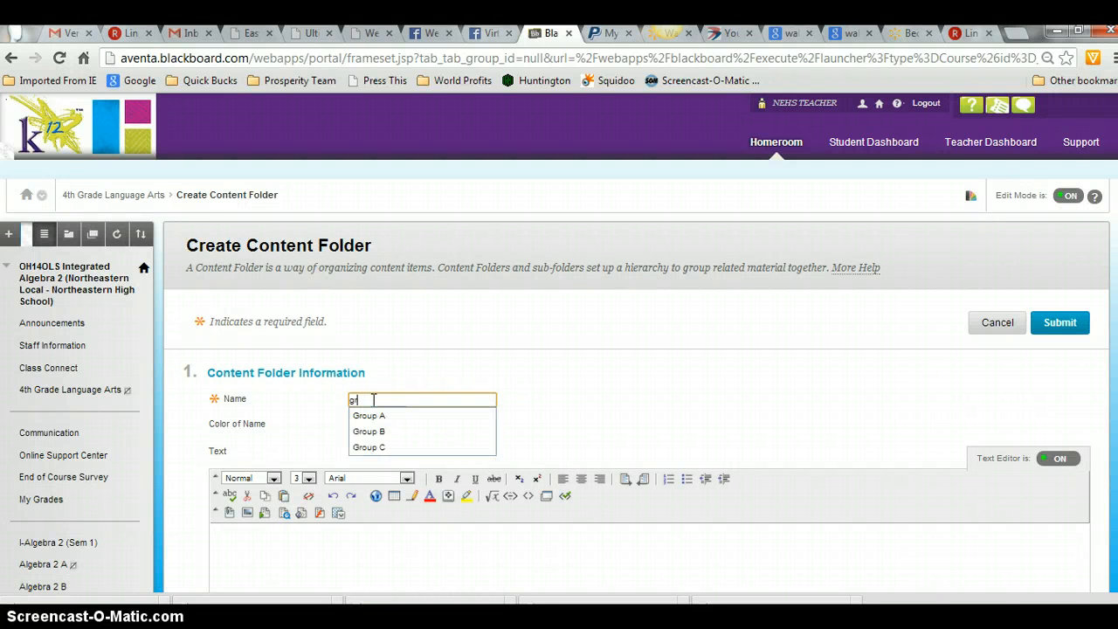
{"action": "left_click", "coordinate": [387, 447]}
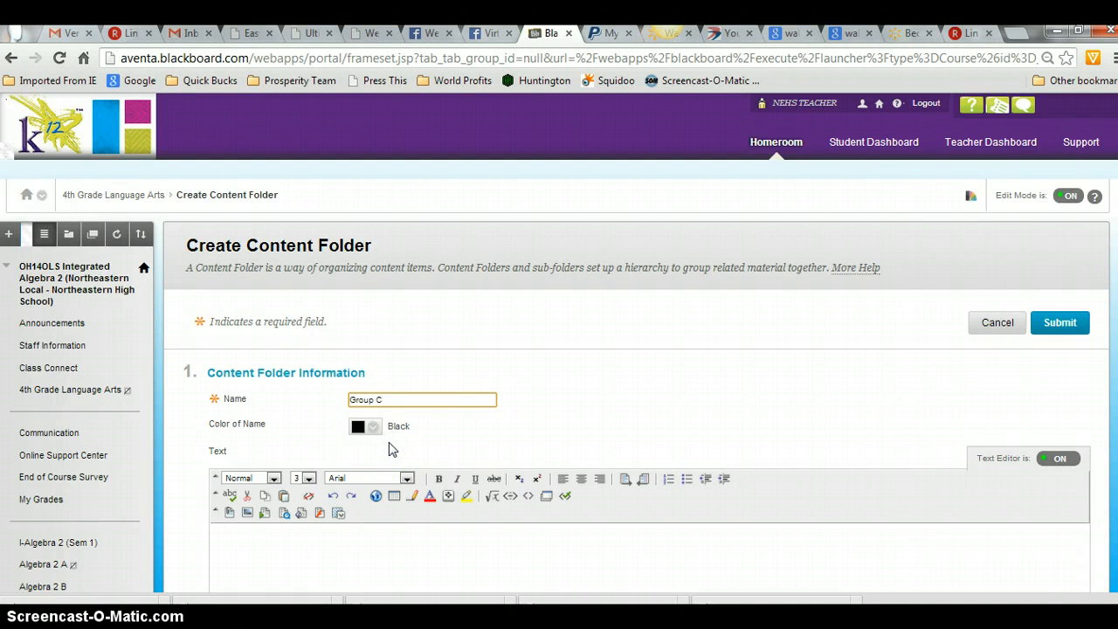
{"action": "left_click", "coordinate": [1079, 328]}
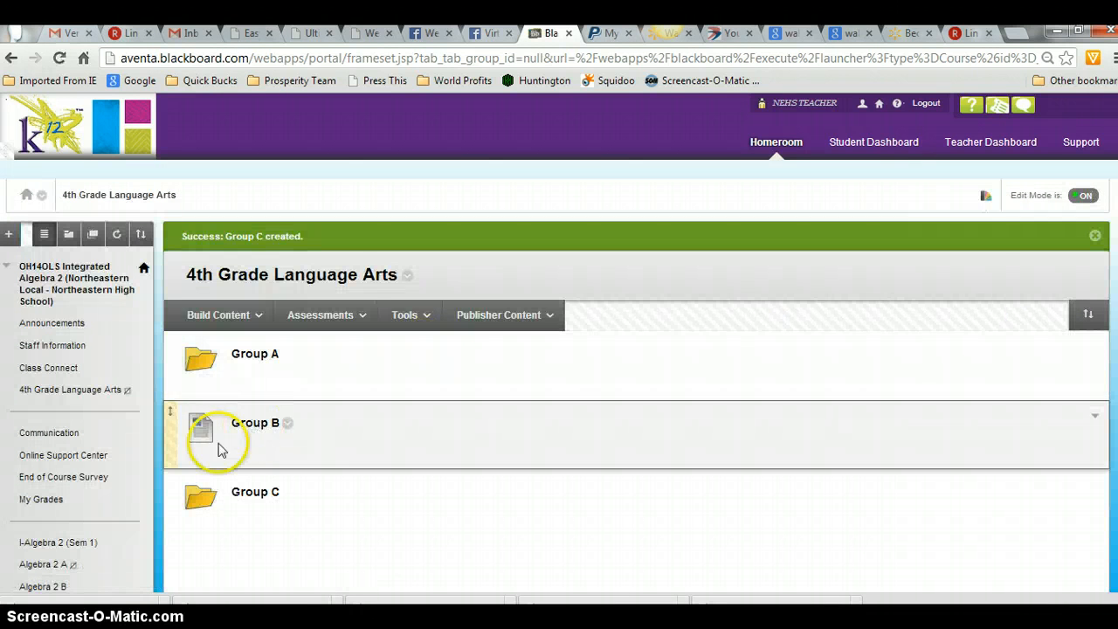
Delete the Group B item from the 4th Grade Language Arts area
{"action": "left_click", "coordinate": [288, 426]}
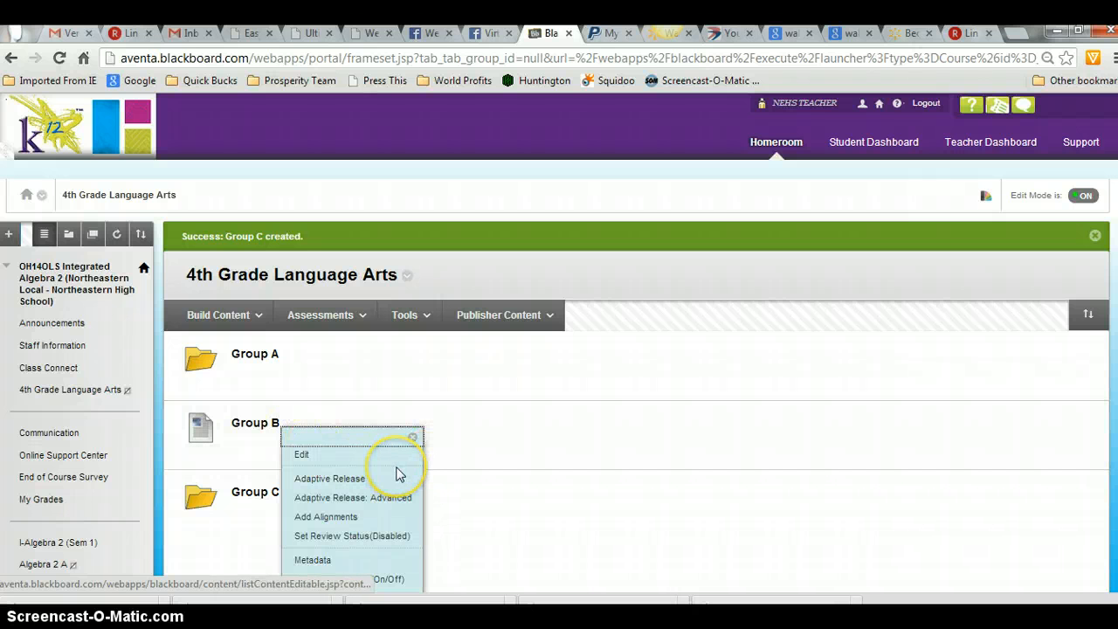
{"action": "scroll", "coordinate": [363, 460], "scroll_direction": "down", "scroll_amount": 2}
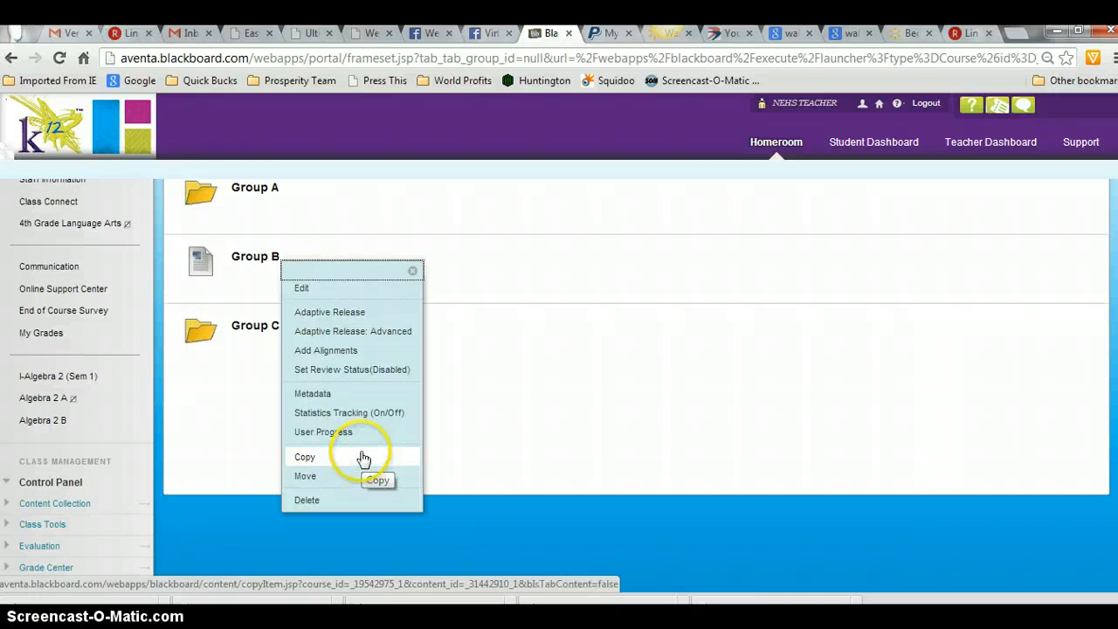
{"action": "left_click", "coordinate": [343, 499]}
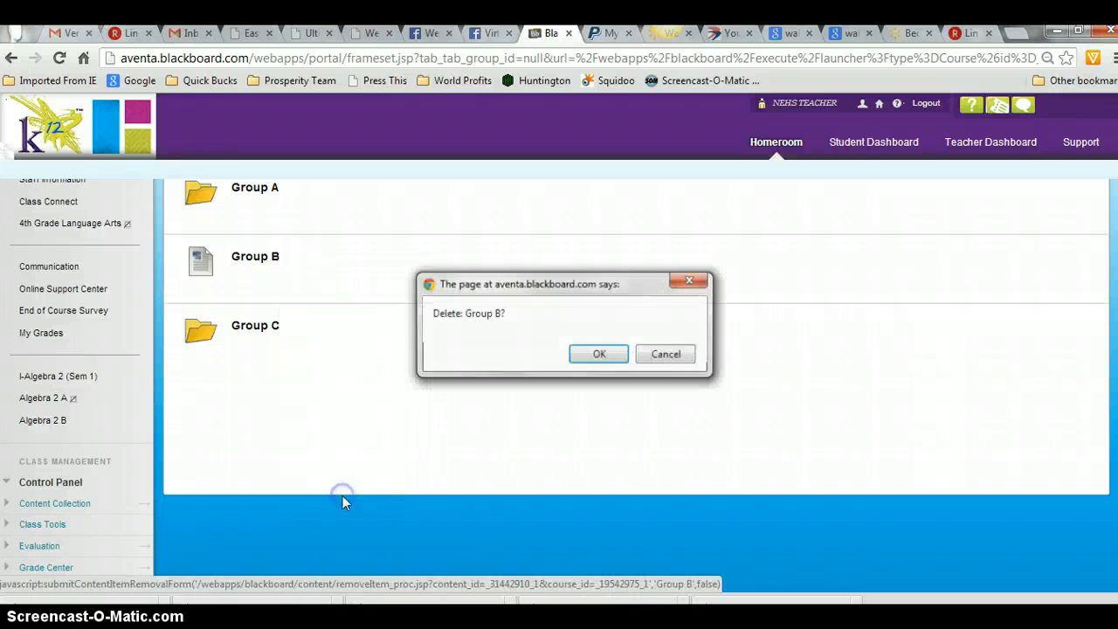
{"action": "left_click", "coordinate": [595, 359]}
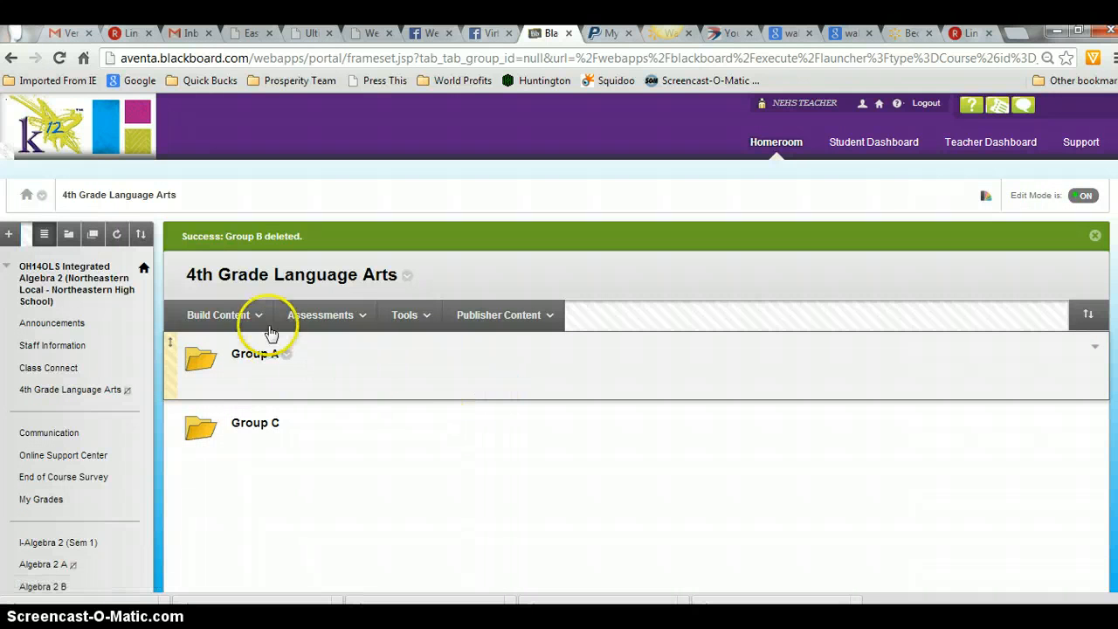
Create a content folder named "Group B" in the 4th Grade Language Arts area and submit it
{"action": "left_click", "coordinate": [261, 317]}
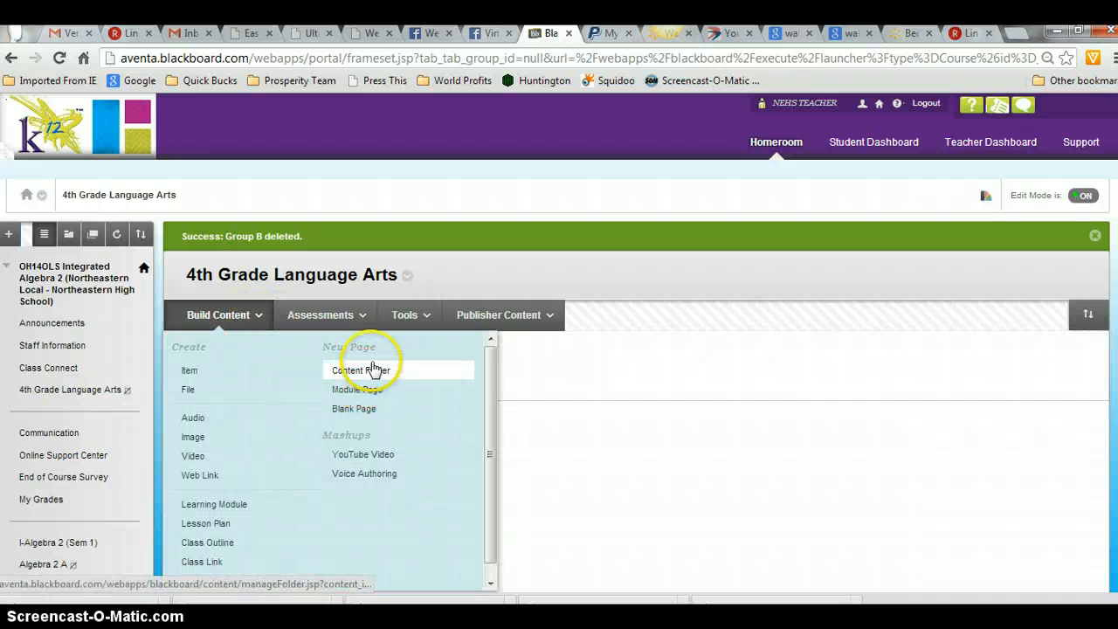
{"action": "left_click", "coordinate": [368, 370]}
{"action": "left_click", "coordinate": [408, 401]}
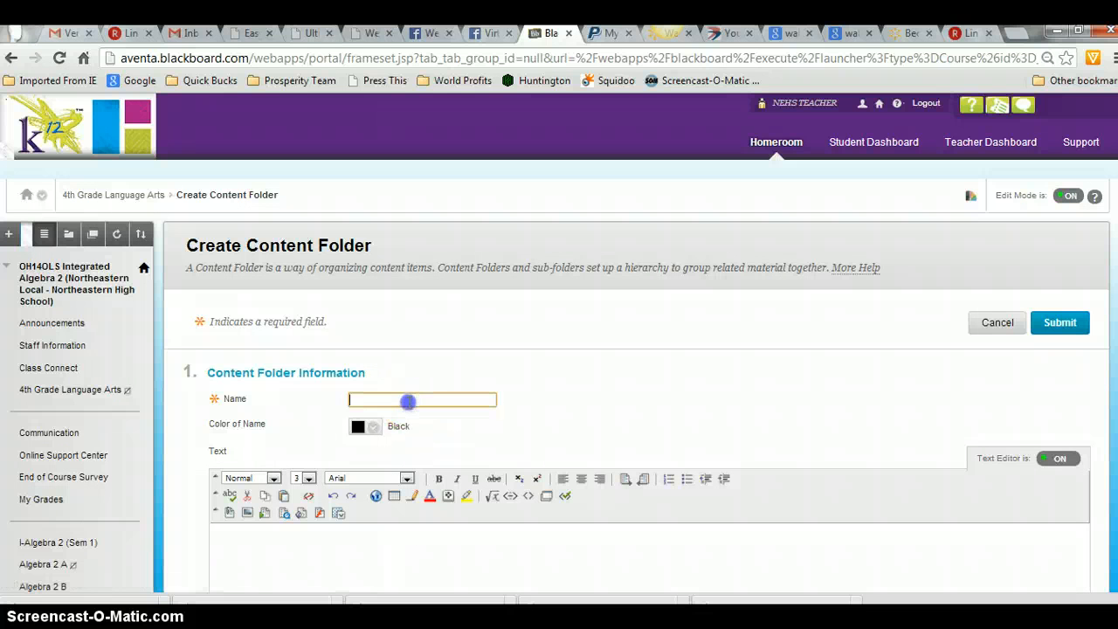
{"action": "type", "text": "G"}
{"action": "left_click", "coordinate": [409, 429]}
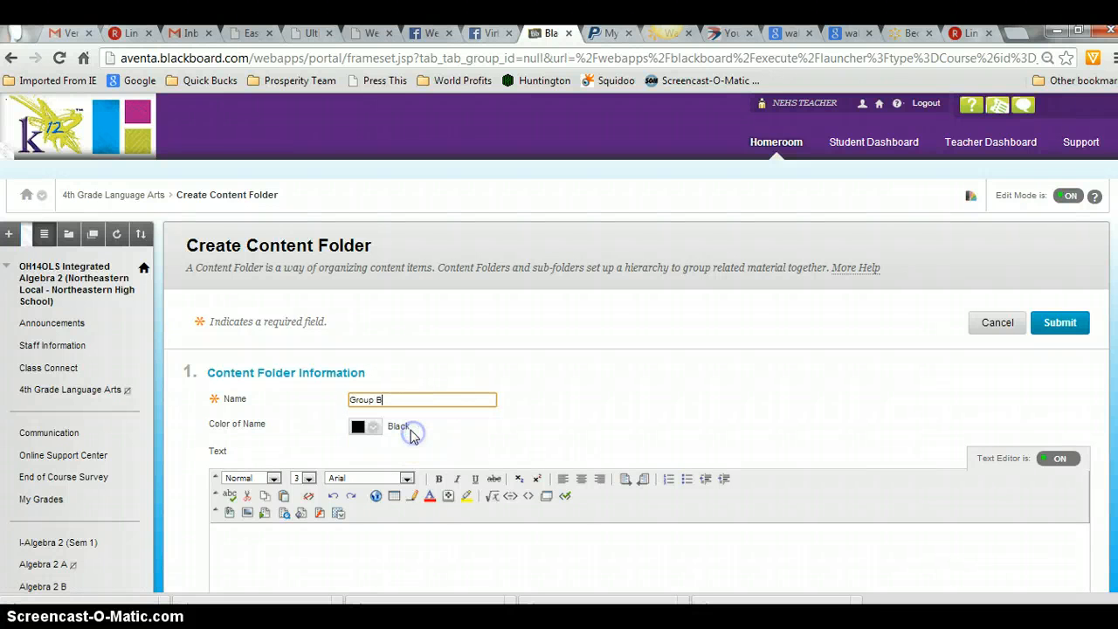
{"action": "left_click", "coordinate": [1057, 324]}
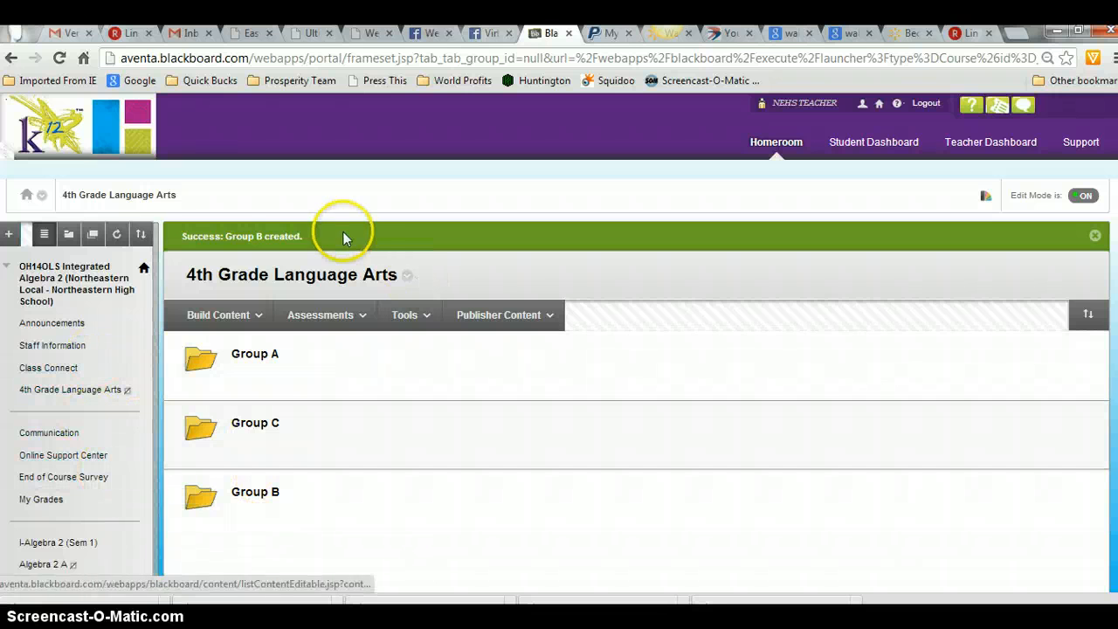
{"action": "left_click_drag", "start_coordinate": [217, 274], "coordinate": [429, 277]}
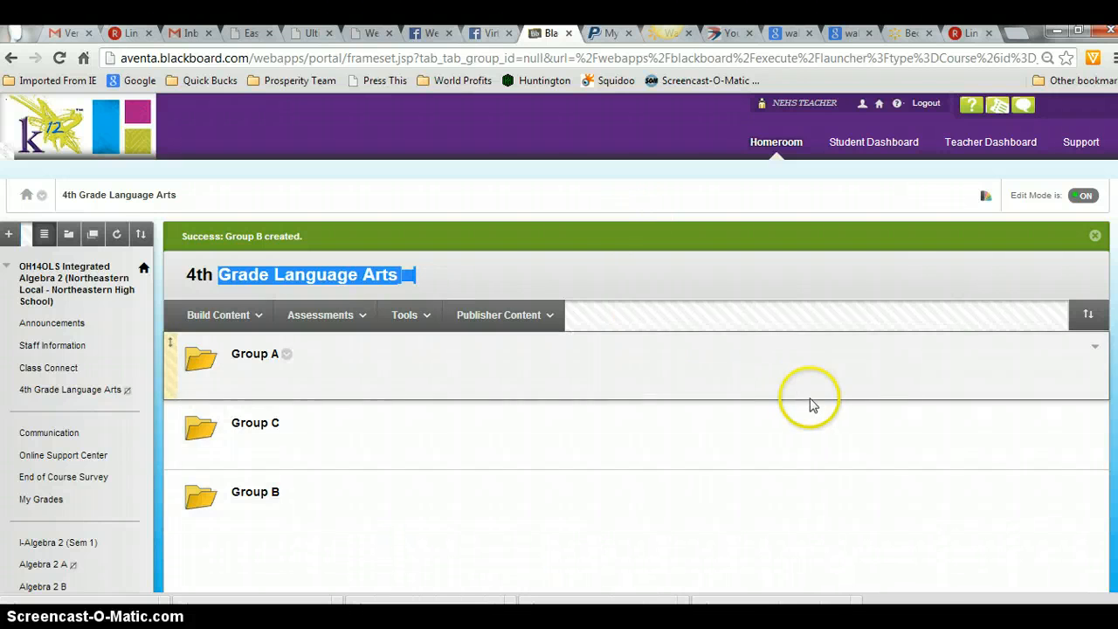
{"action": "mouse_move", "coordinate": [337, 312]}
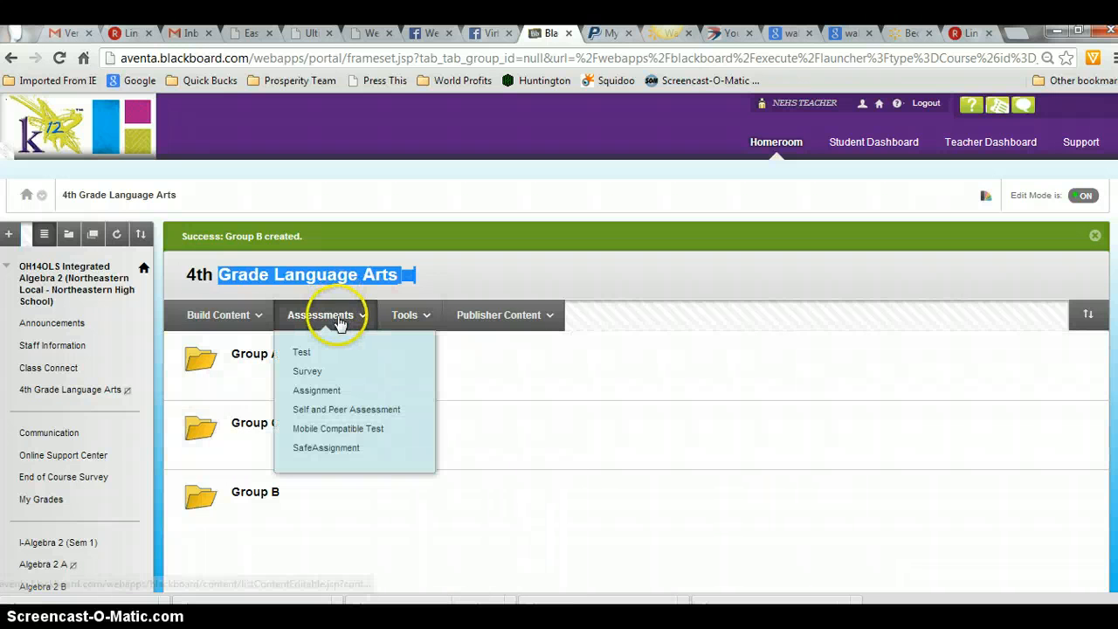
{"action": "mouse_move", "coordinate": [224, 322]}
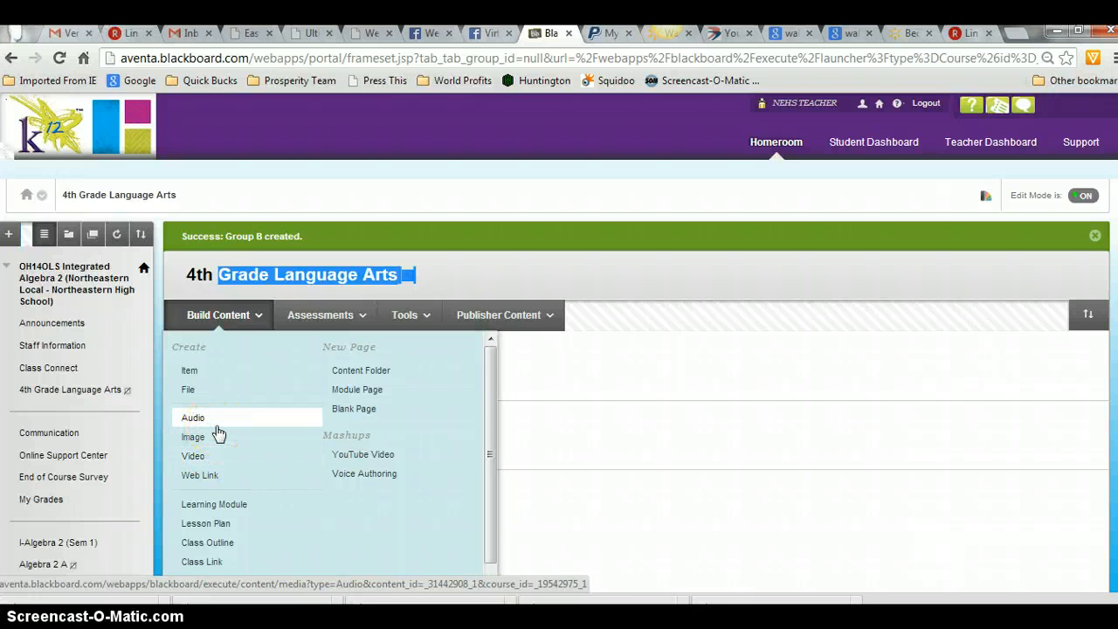
{"action": "left_click", "coordinate": [209, 394]}
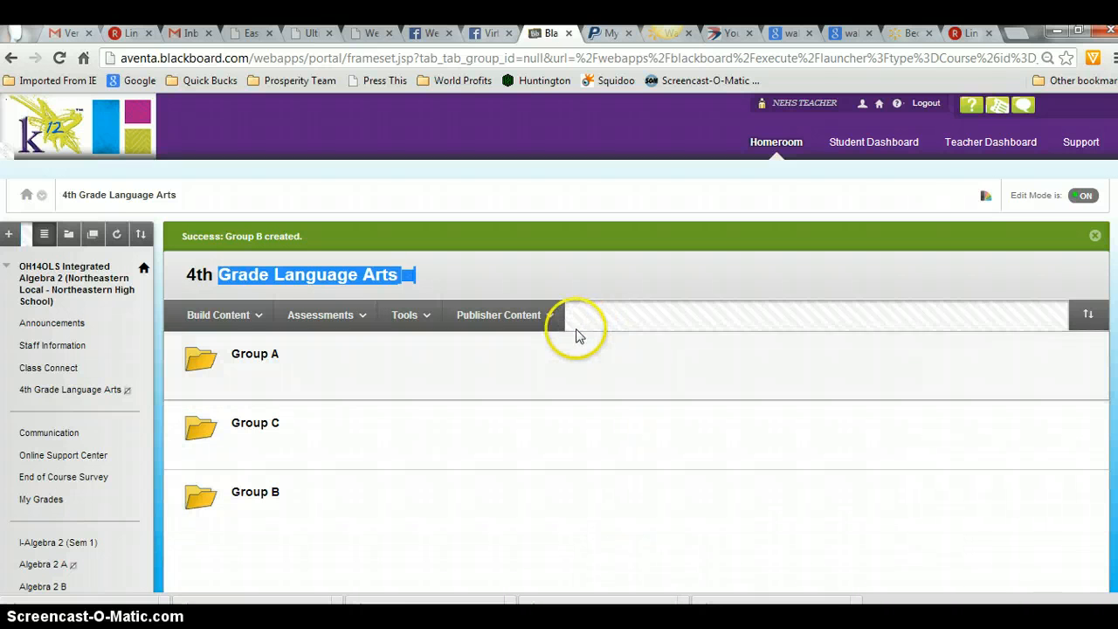
Open the A+ Lessons catalog in the PEAK12 Library publisher content for 4th Grade Language Arts
{"action": "left_click", "coordinate": [555, 320]}
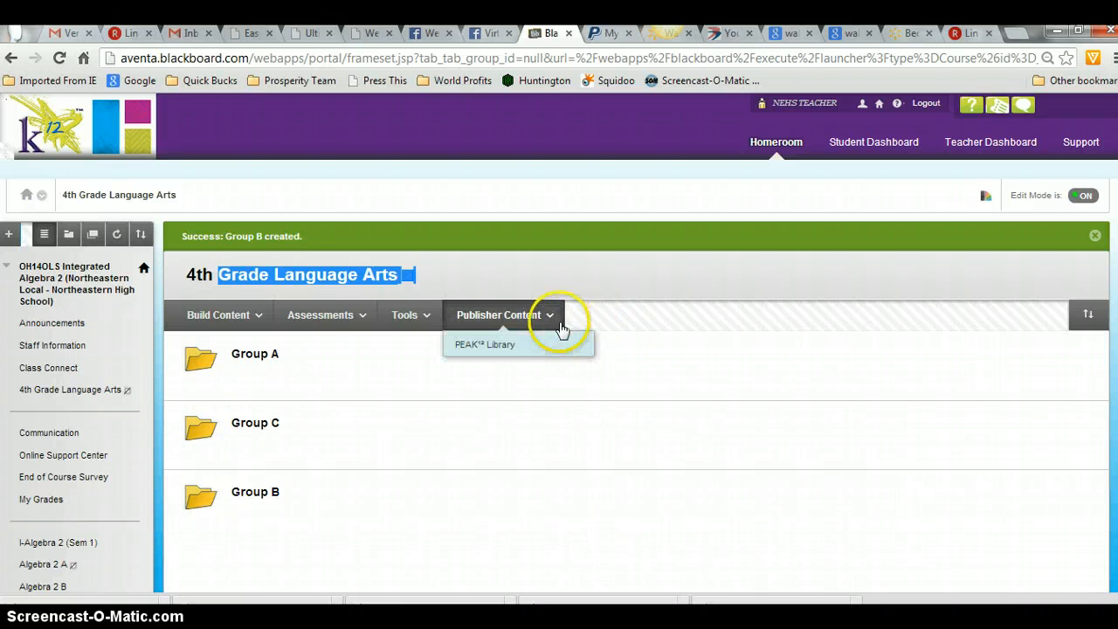
{"action": "left_click", "coordinate": [500, 348]}
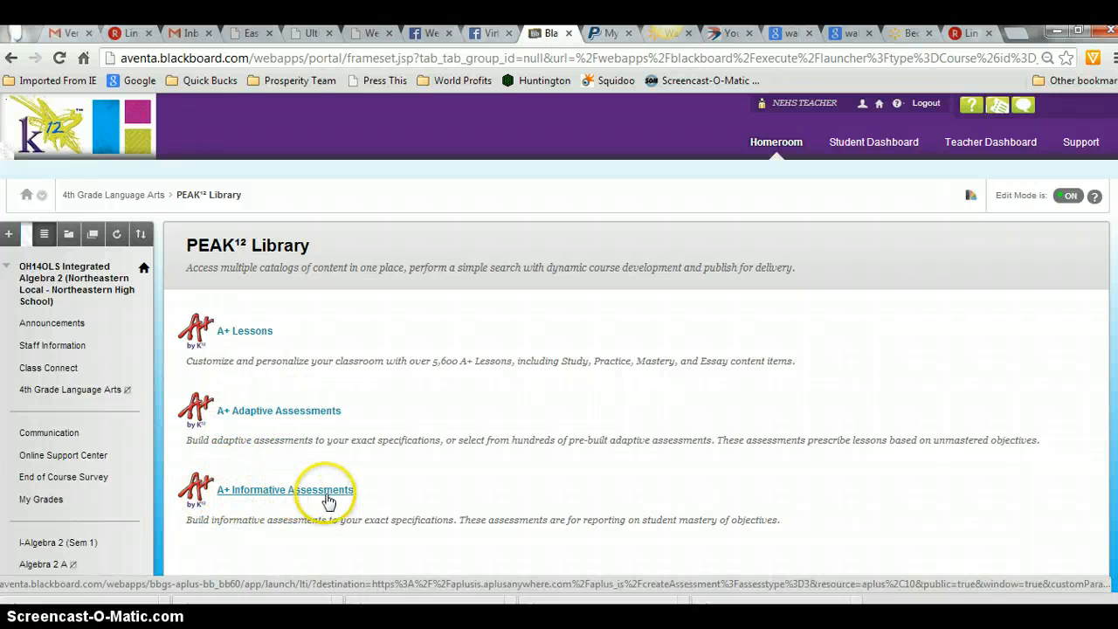
{"action": "left_click", "coordinate": [327, 492]}
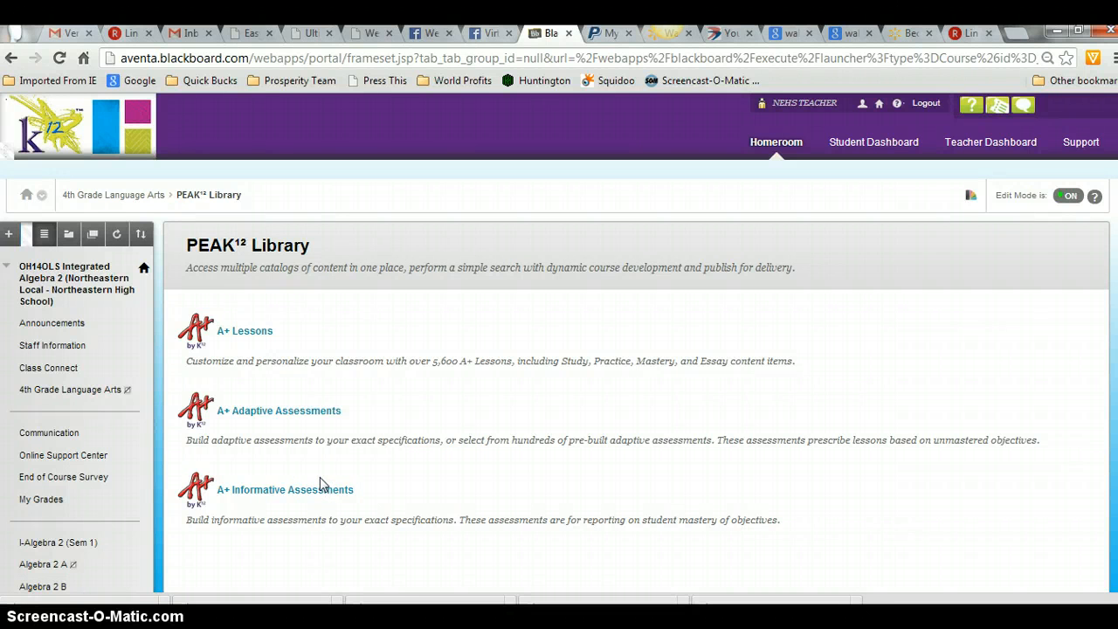
{"action": "left_click", "coordinate": [288, 415]}
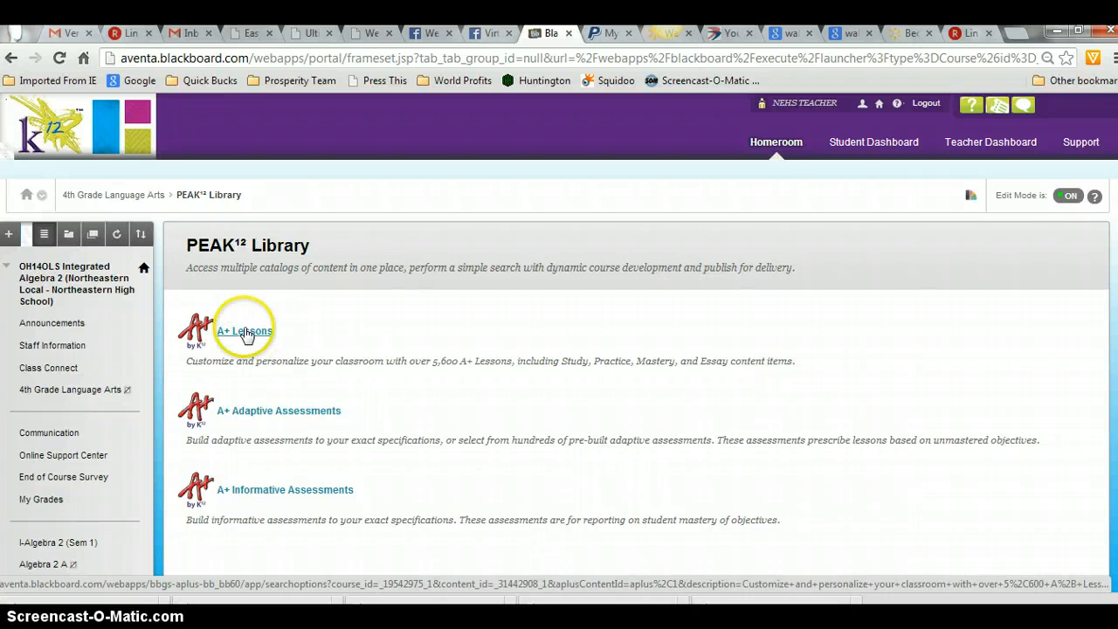
{"action": "left_click", "coordinate": [253, 339]}
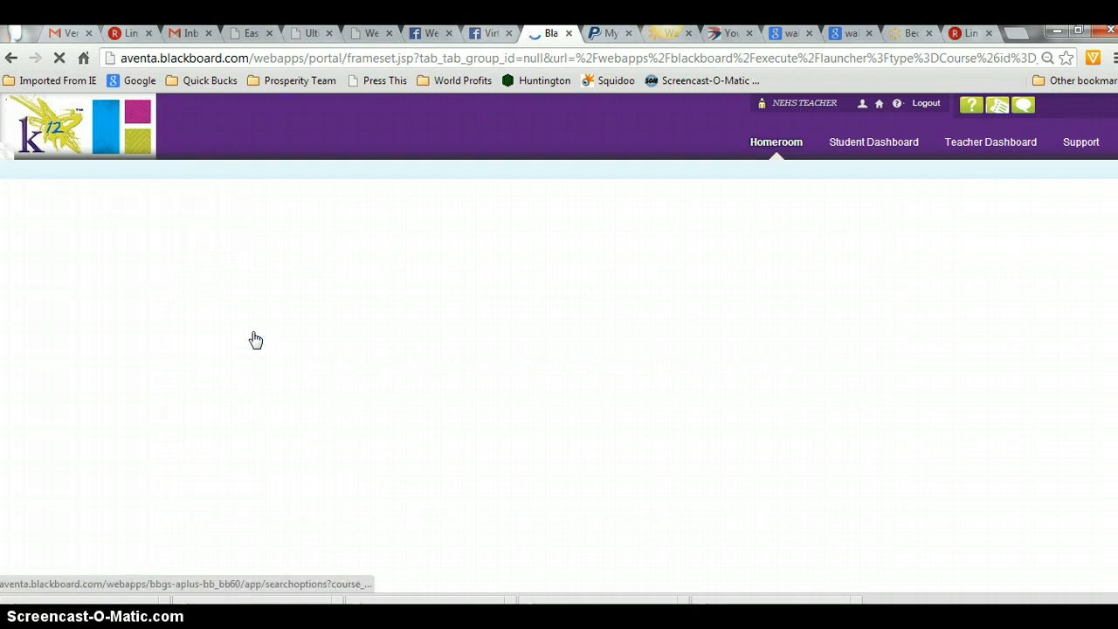
Set the A+ Lessons search to Standards with Ohio Academic Content Standards as the objective set
{"action": "left_click", "coordinate": [283, 342]}
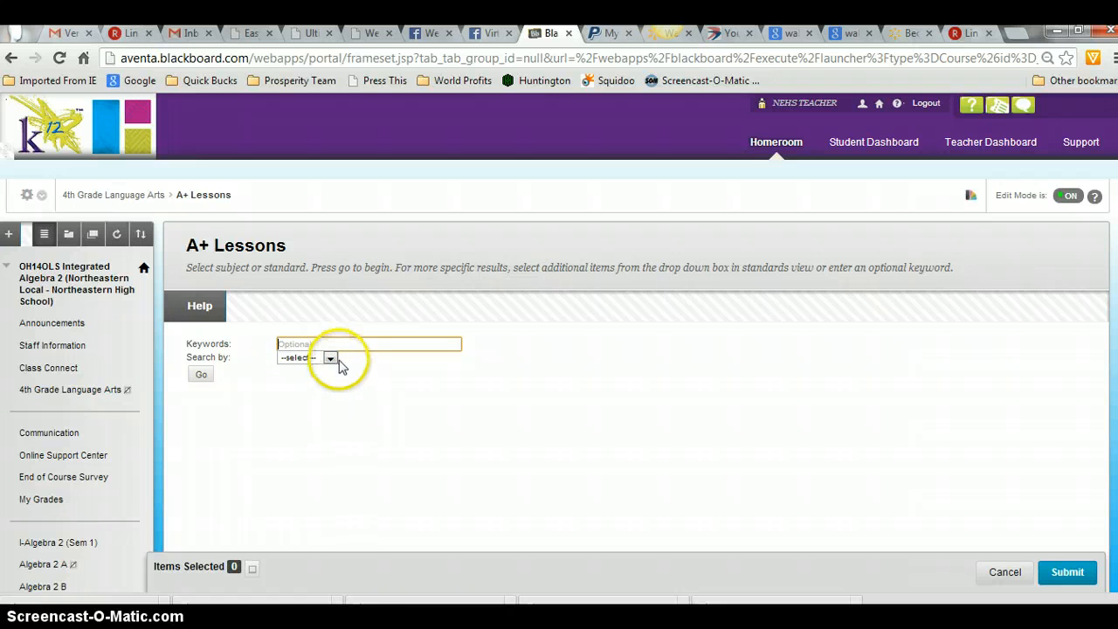
{"action": "left_click", "coordinate": [330, 358]}
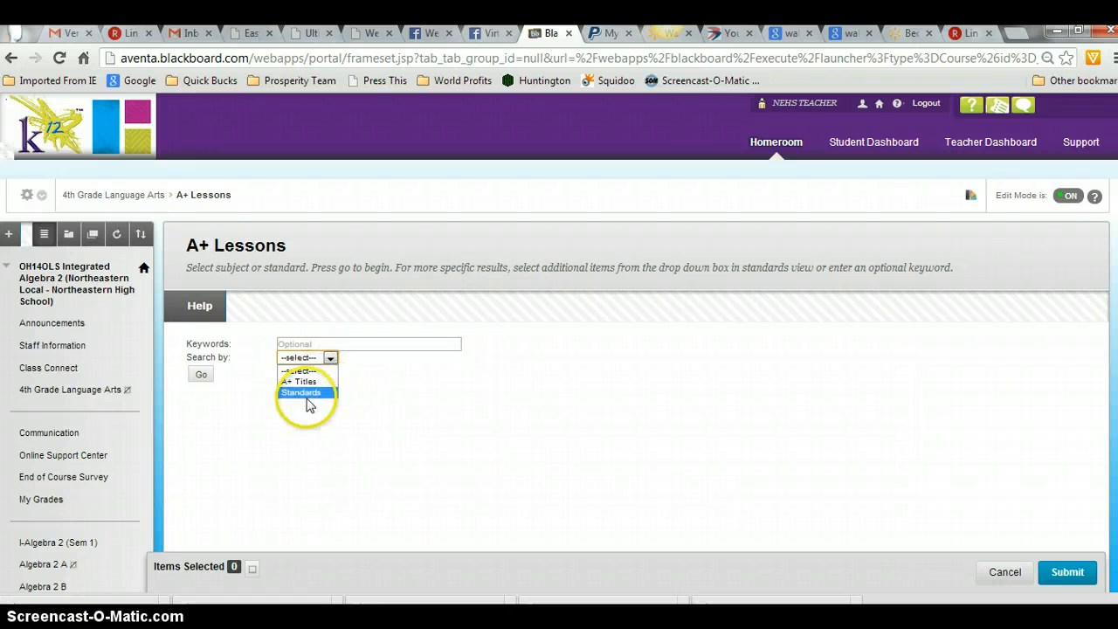
{"action": "left_click", "coordinate": [312, 394]}
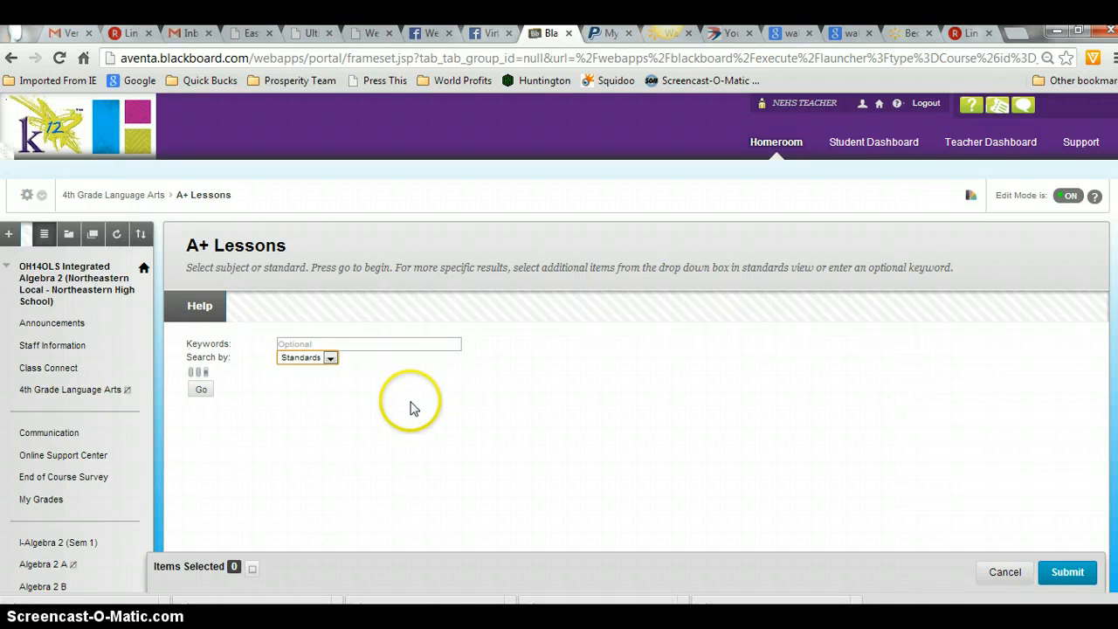
{"action": "left_click", "coordinate": [549, 372]}
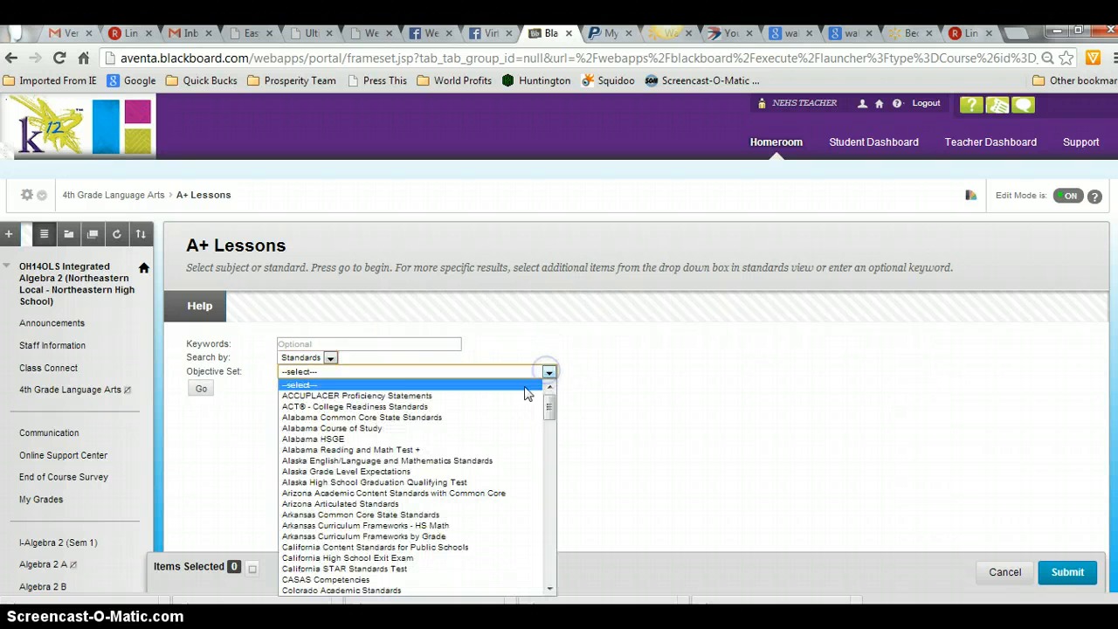
{"action": "scroll", "coordinate": [449, 489], "scroll_direction": "down", "scroll_amount": 15}
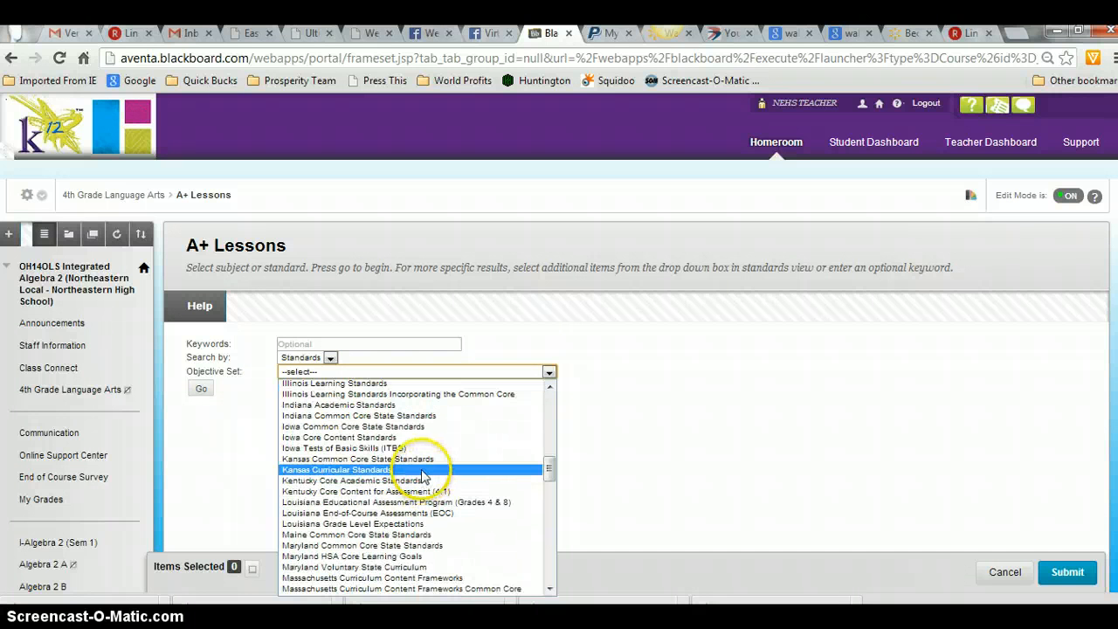
{"action": "scroll", "coordinate": [420, 479], "scroll_direction": "down", "scroll_amount": 10}
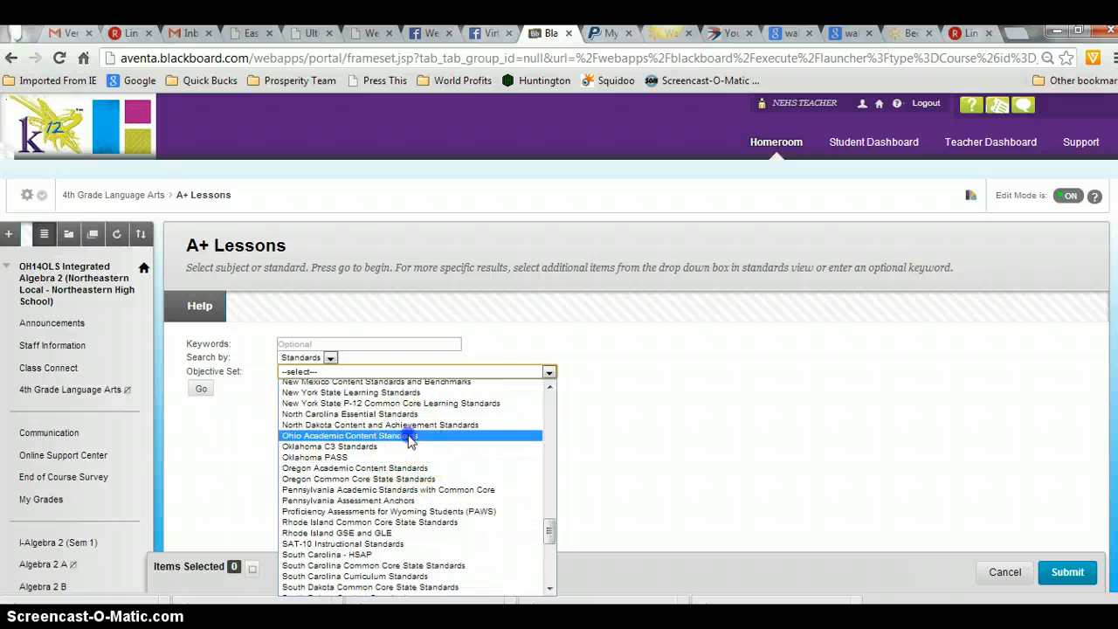
{"action": "left_click", "coordinate": [410, 436]}
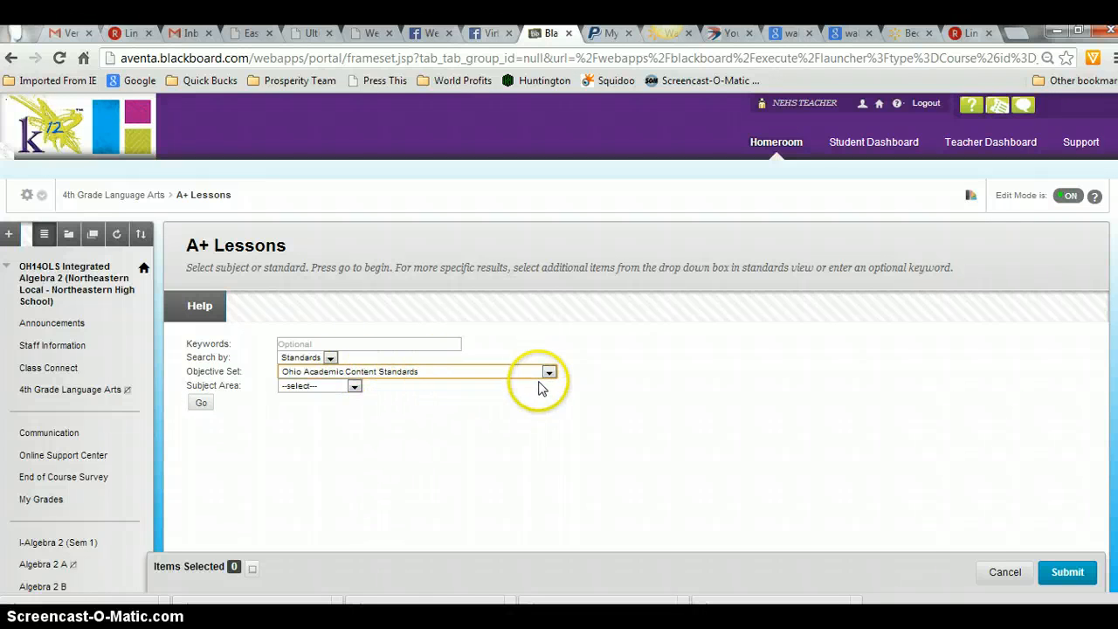
{"action": "left_click", "coordinate": [354, 390]}
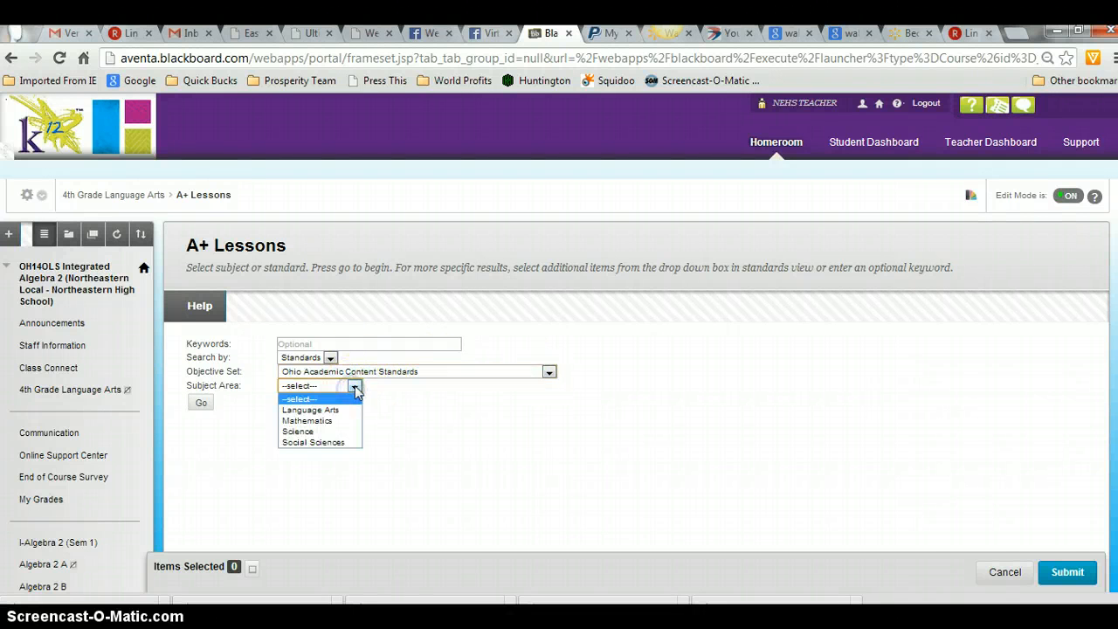
{"action": "left_click", "coordinate": [341, 410]}
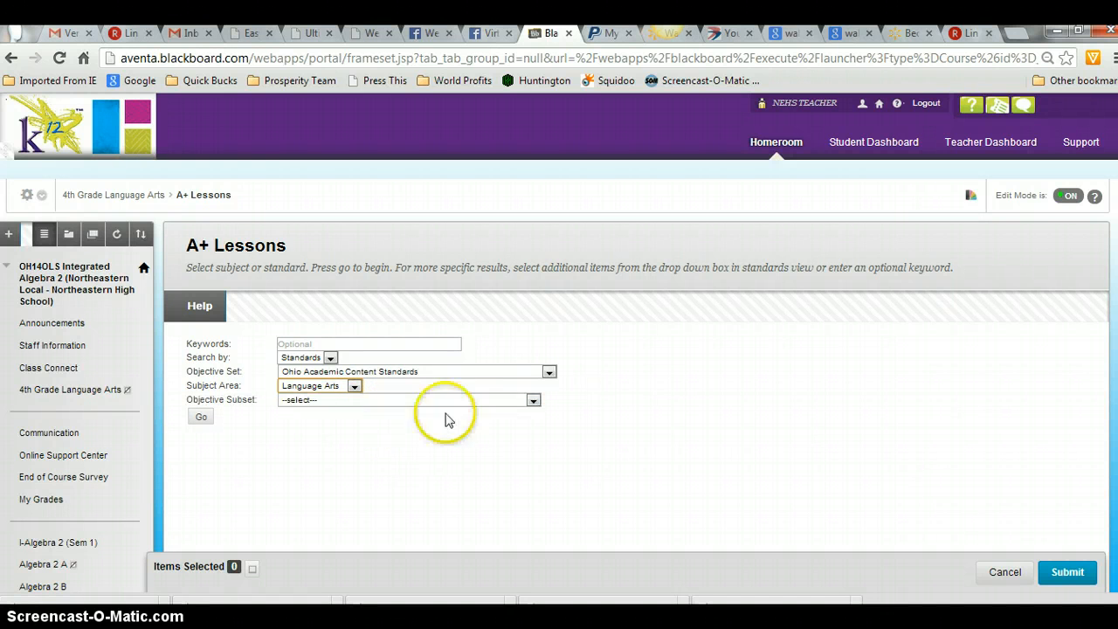
{"action": "left_click", "coordinate": [482, 400]}
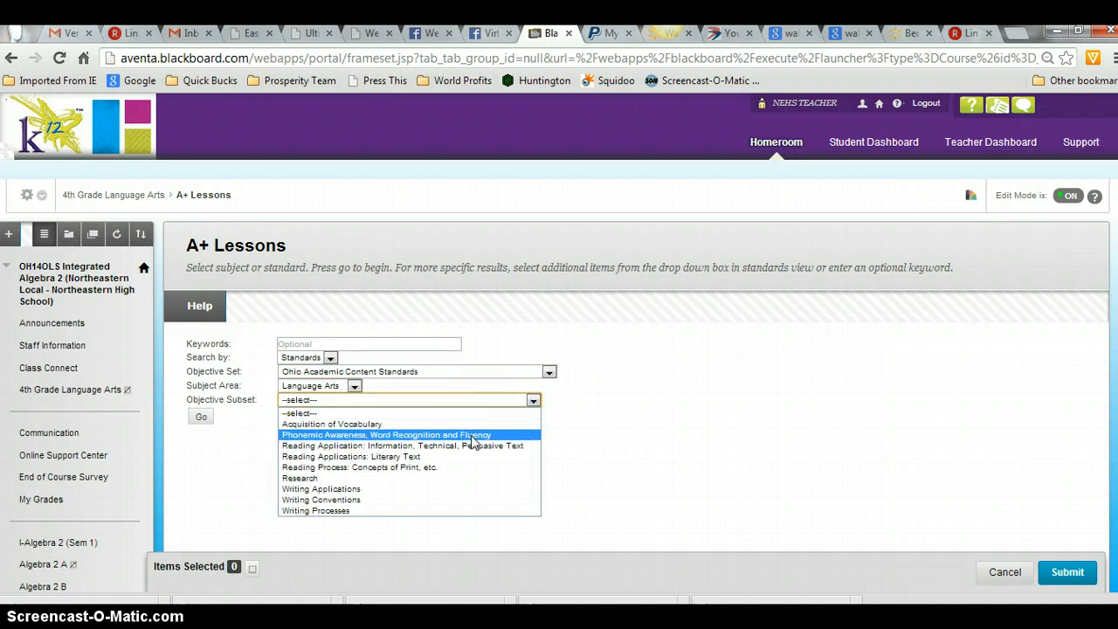
{"action": "left_click", "coordinate": [463, 434]}
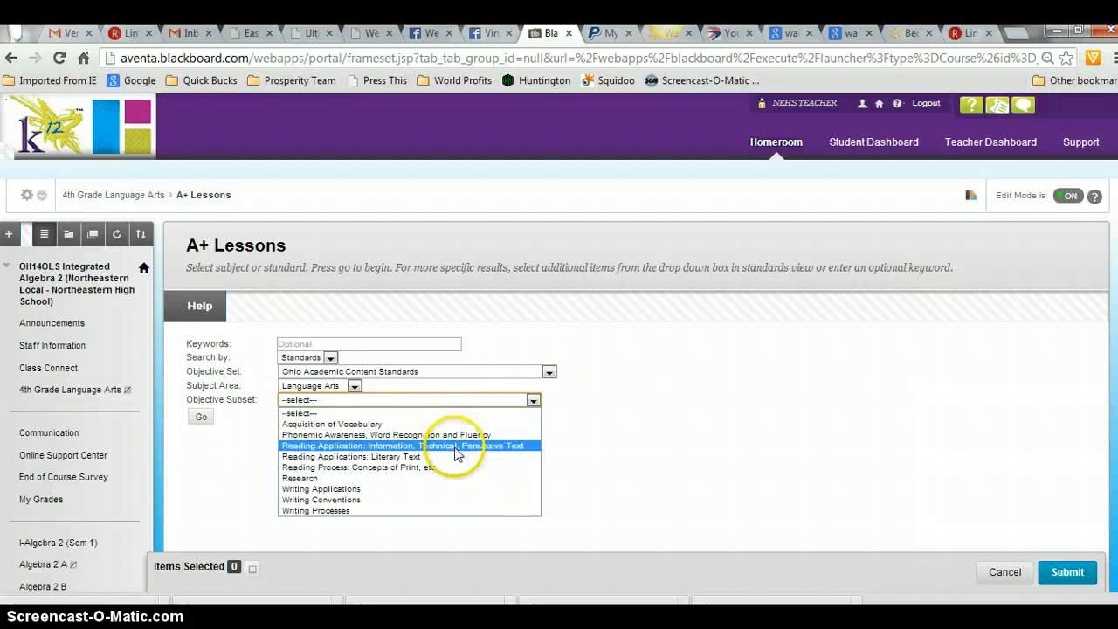
{"action": "left_click", "coordinate": [413, 479]}
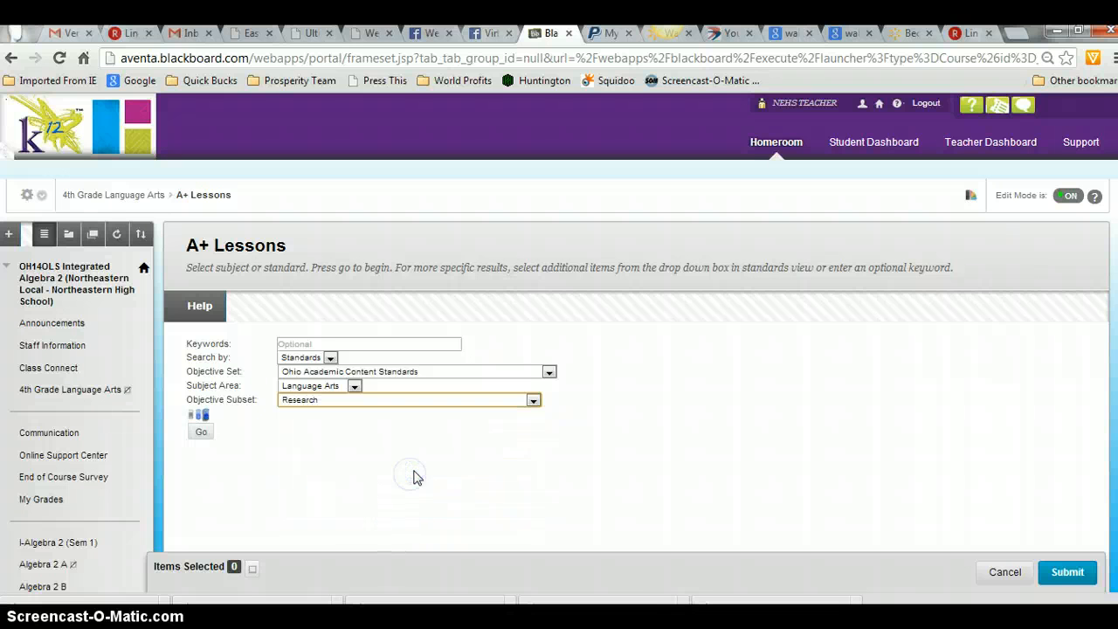
{"action": "left_click", "coordinate": [328, 416]}
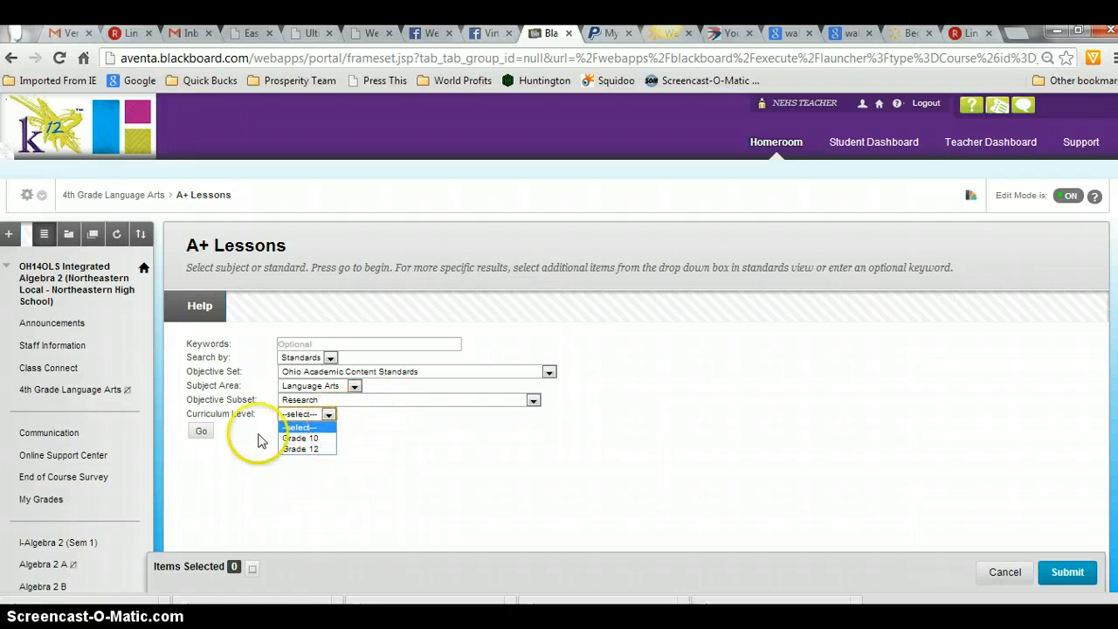
{"action": "left_click", "coordinate": [1016, 579]}
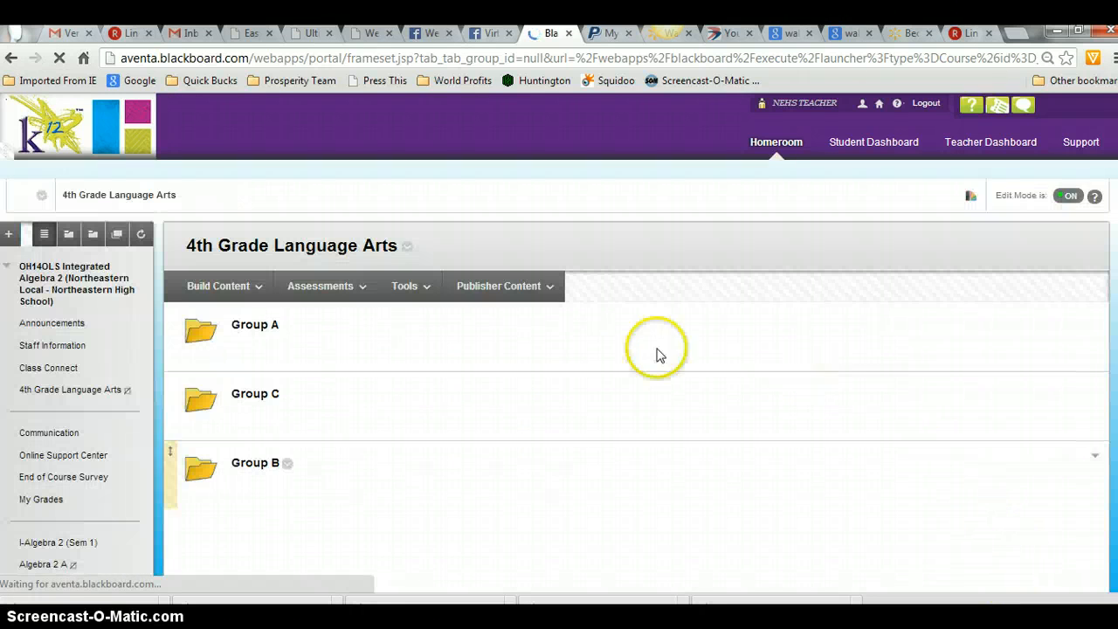
Reopen the A+ Lessons catalog from the PEAK12 Library for the 4th Grade Language Arts area
{"action": "left_click", "coordinate": [548, 286]}
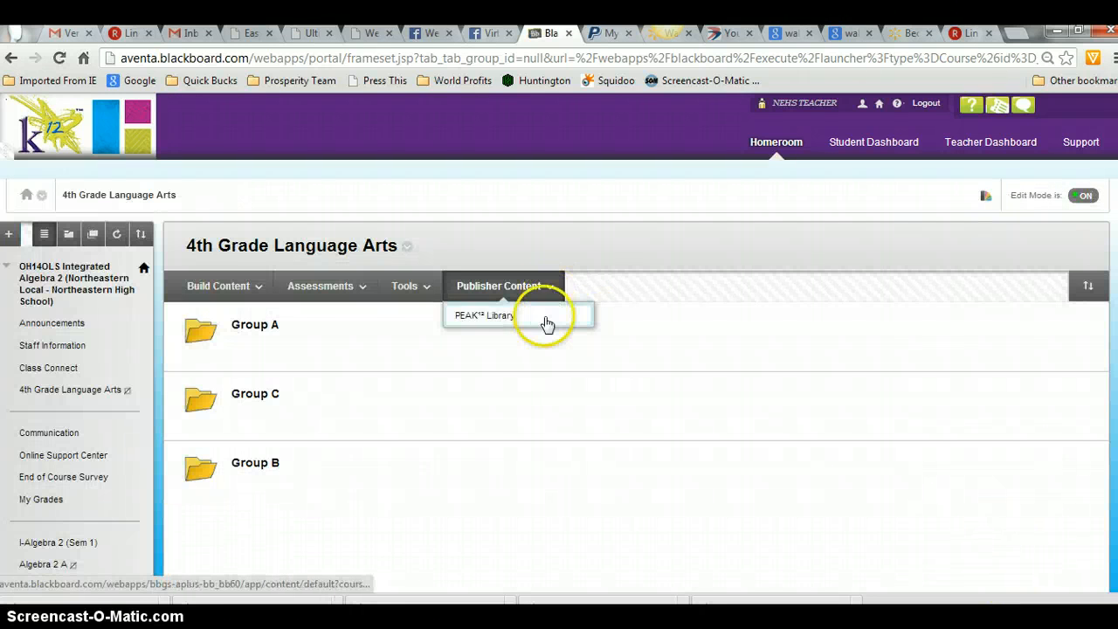
{"action": "left_click", "coordinate": [544, 319]}
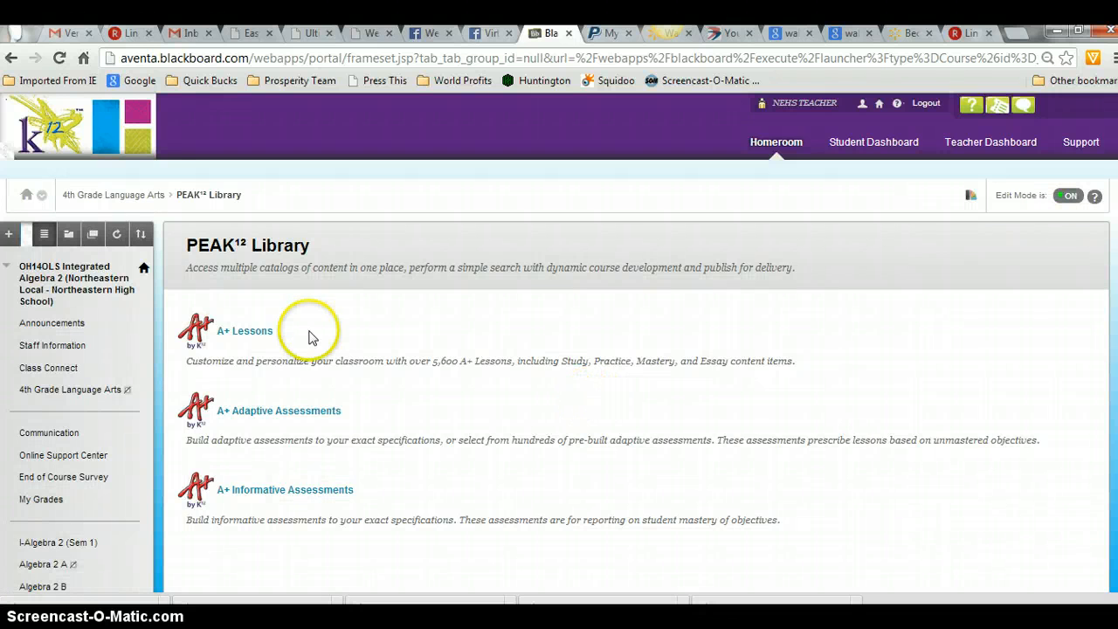
{"action": "left_click", "coordinate": [254, 334]}
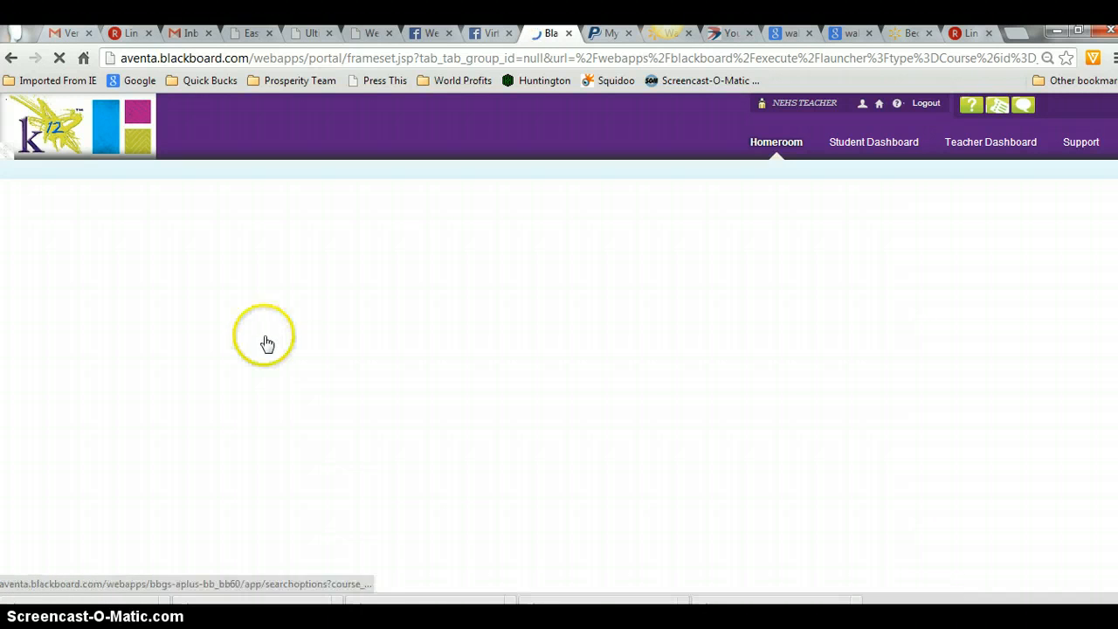
Search the A+ Lessons by A+ Titles for the title Building Vocabulary IV
{"action": "left_click", "coordinate": [331, 360]}
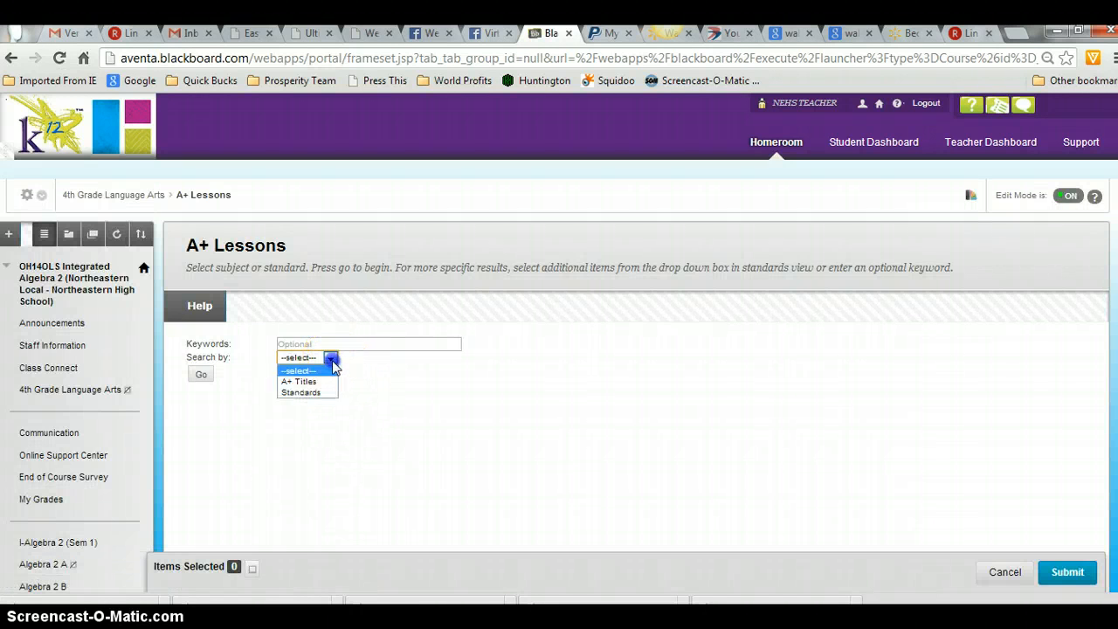
{"action": "left_click", "coordinate": [310, 381]}
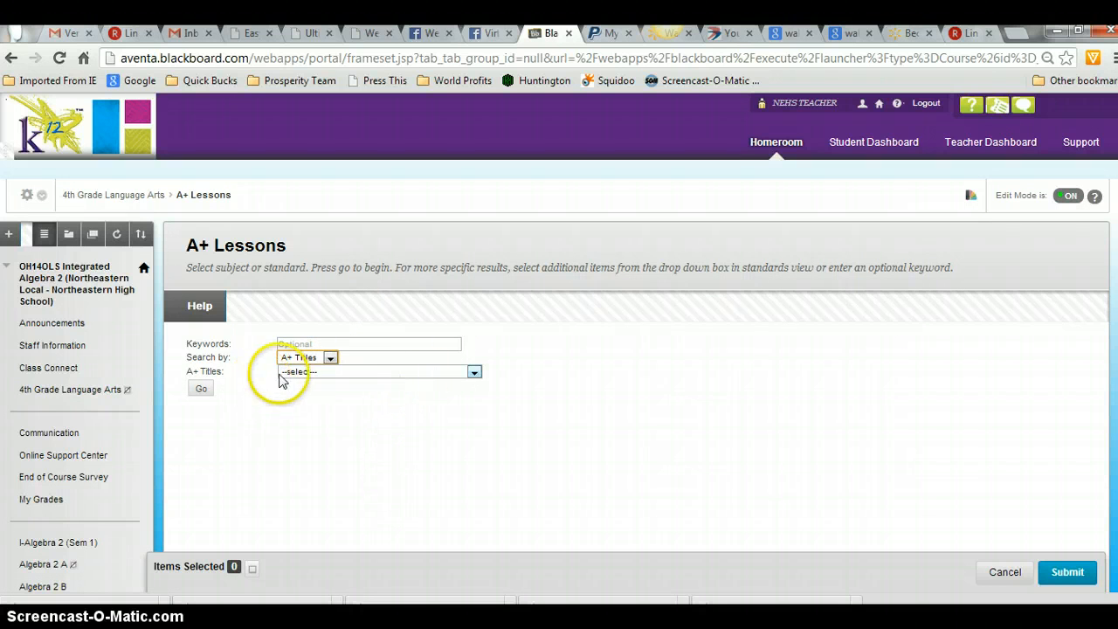
{"action": "left_click", "coordinate": [335, 371]}
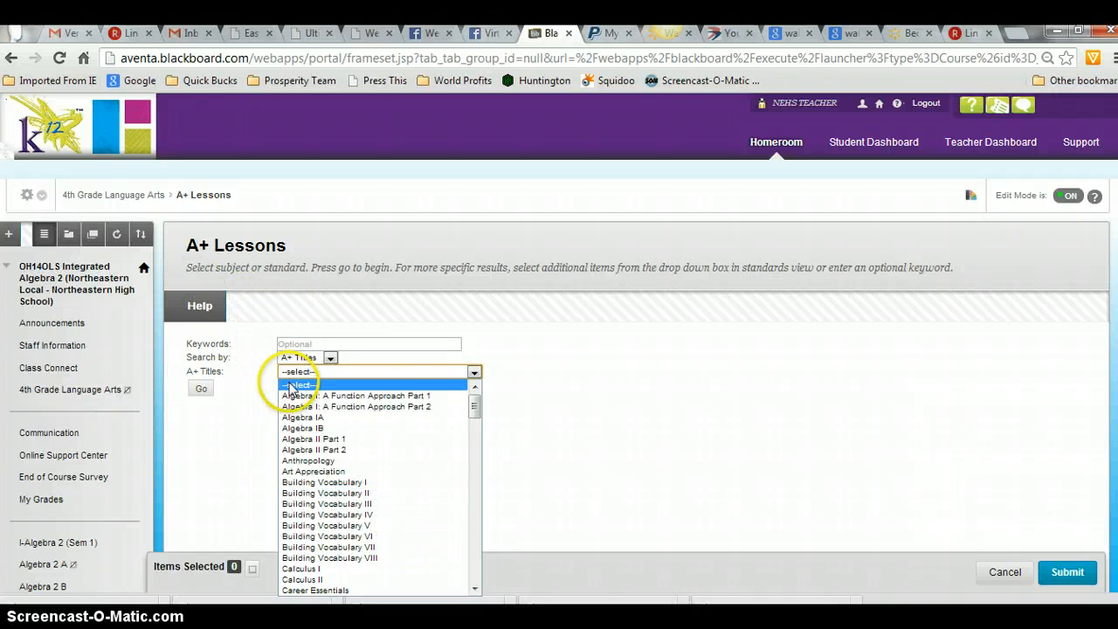
{"action": "left_click", "coordinate": [388, 515]}
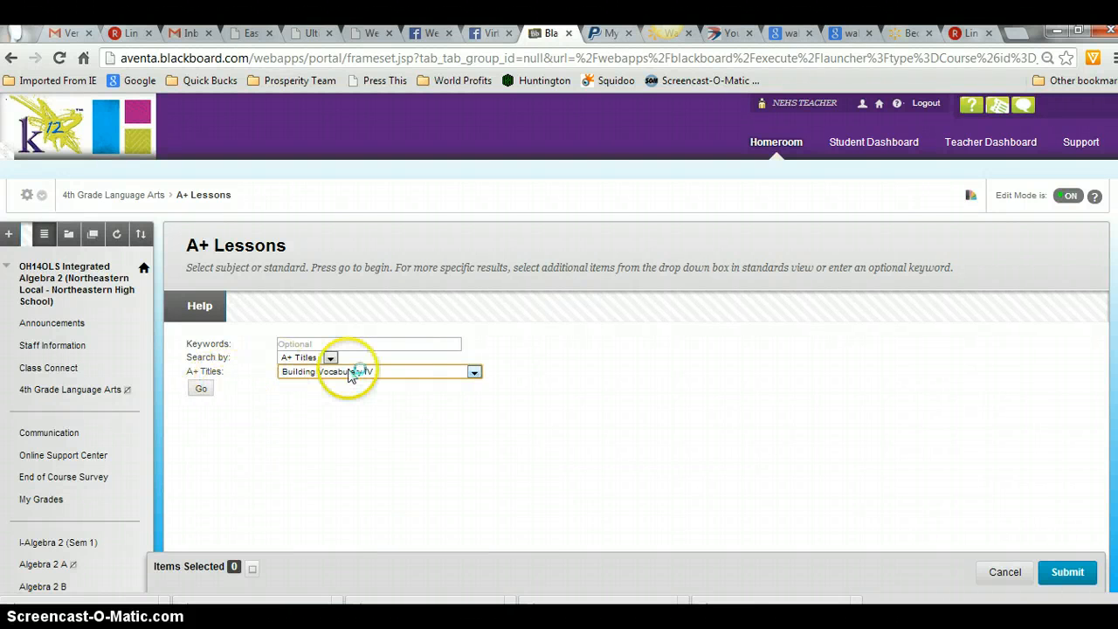
{"action": "left_click", "coordinate": [201, 391]}
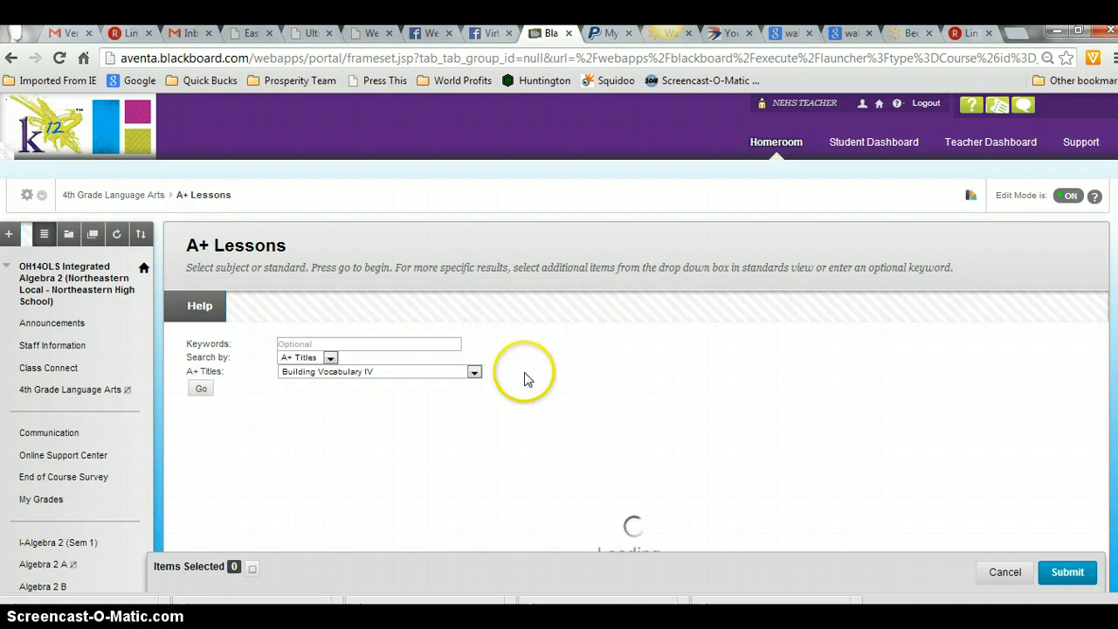
Look through the first page of Building Vocabulary IV lessons and check how many items are listed
{"action": "scroll", "coordinate": [602, 406], "scroll_direction": "down", "scroll_amount": 1}
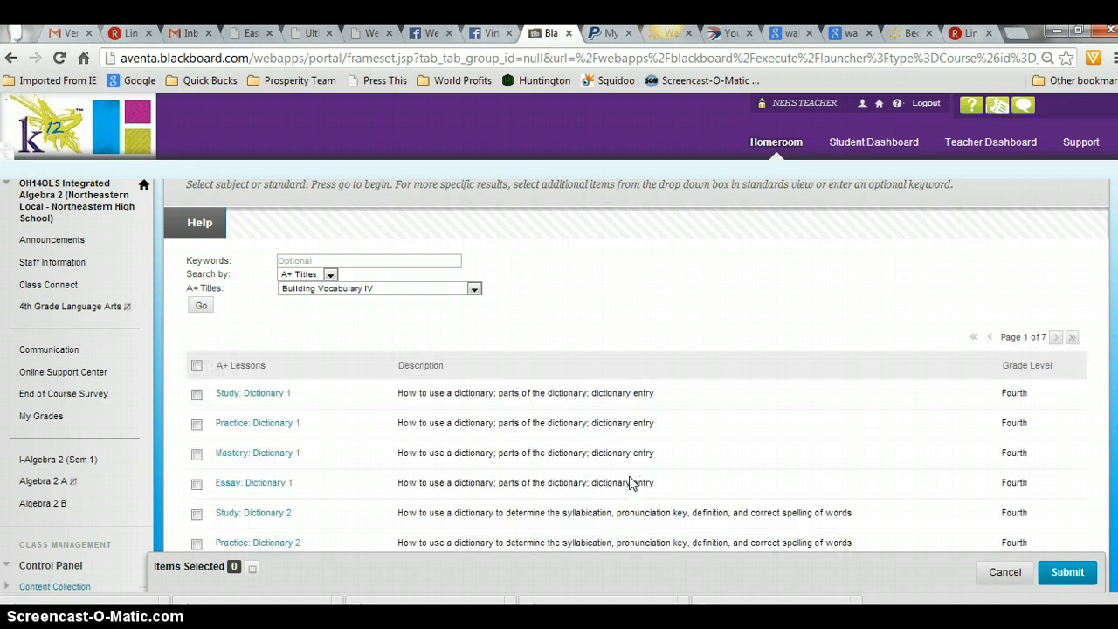
{"action": "scroll", "coordinate": [568, 411], "scroll_direction": "down", "scroll_amount": 4}
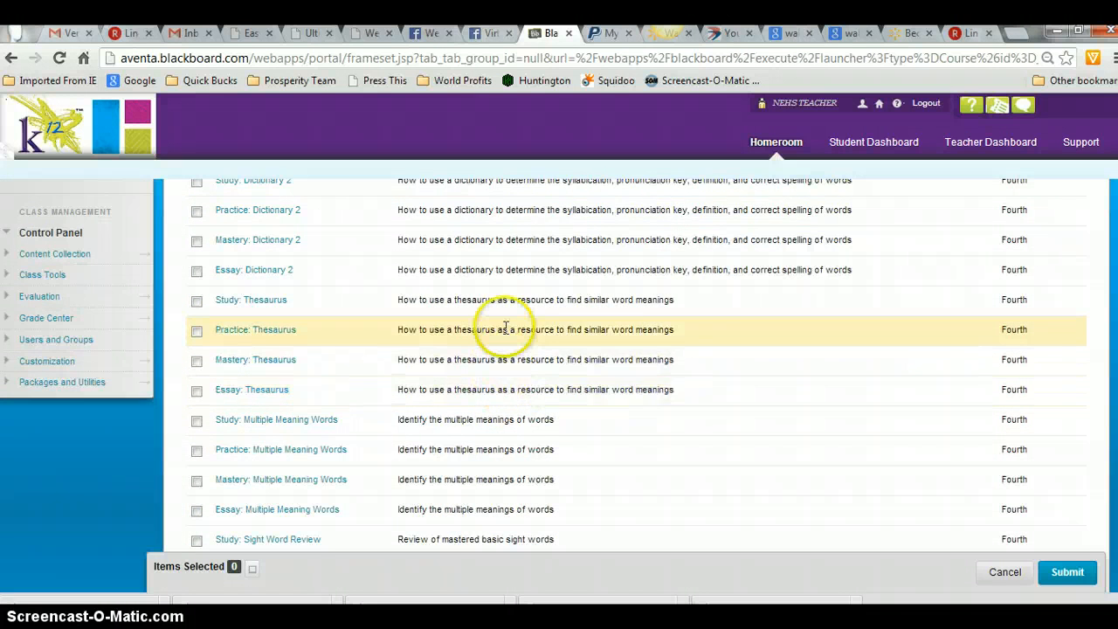
{"action": "scroll", "coordinate": [505, 328], "scroll_direction": "down", "scroll_amount": 4}
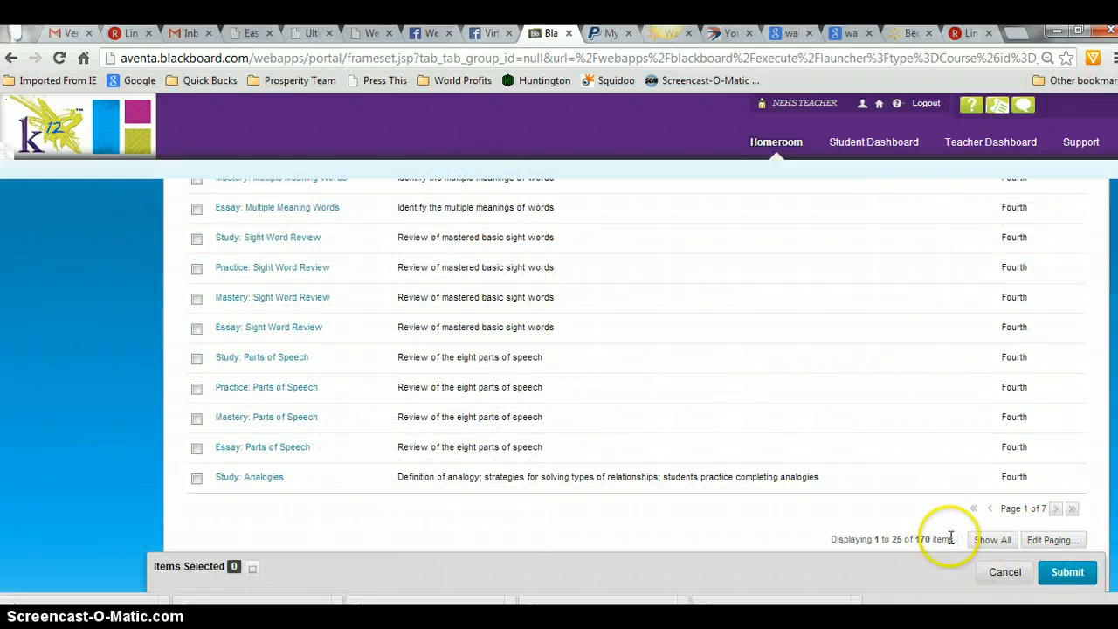
{"action": "left_click_drag", "start_coordinate": [922, 534], "coordinate": [832, 540]}
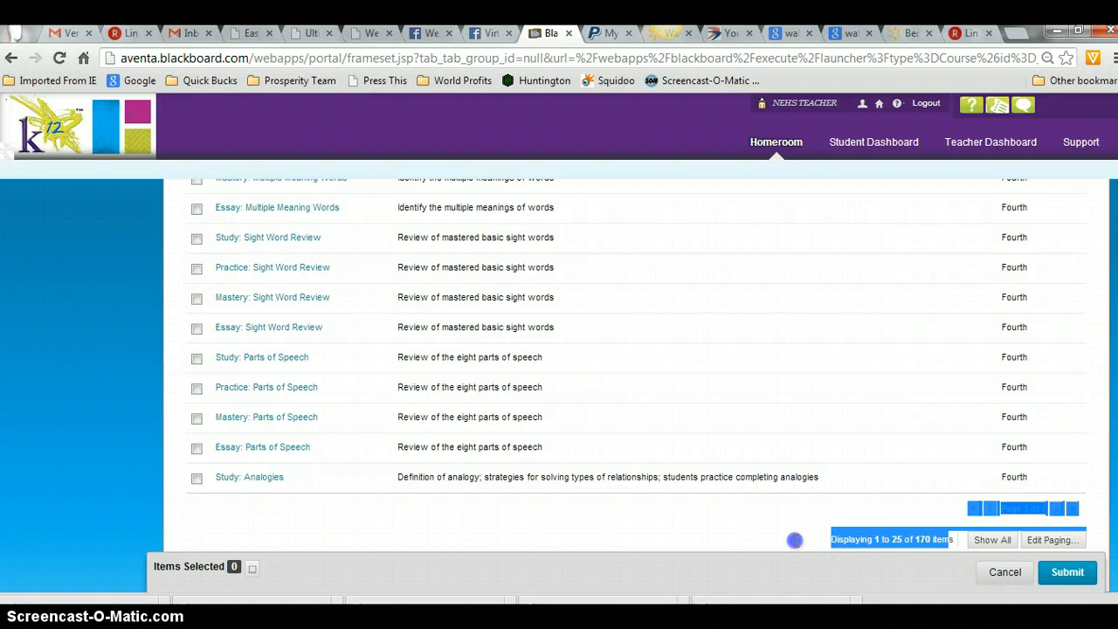
{"action": "scroll", "coordinate": [736, 521], "scroll_direction": "up", "scroll_amount": 9}
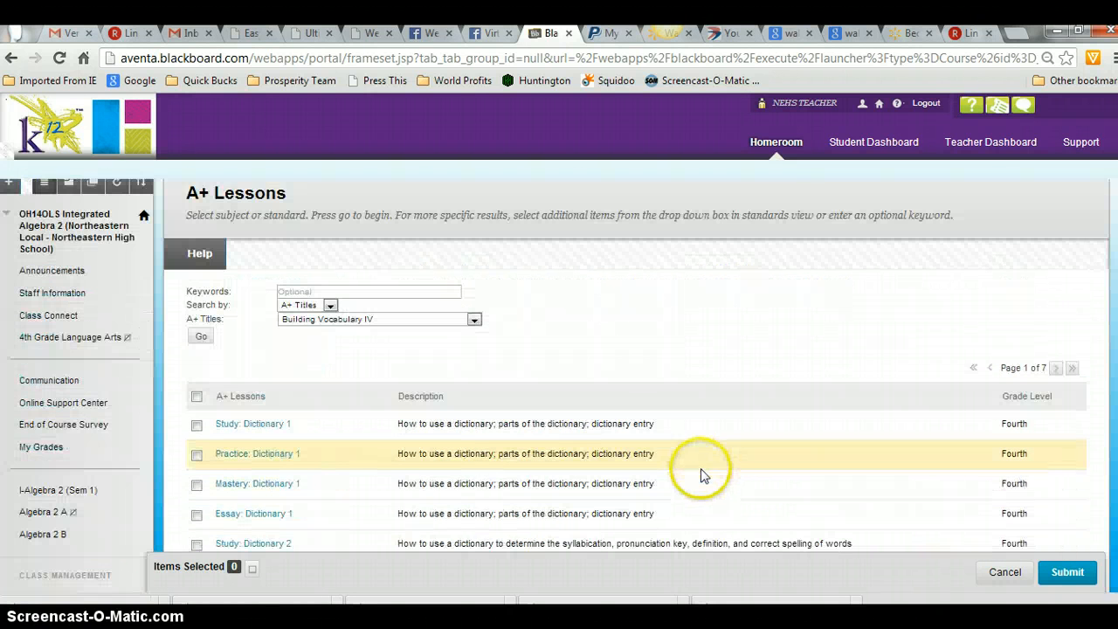
Select the Study, Practice, Mastery and Essay lessons for both Dictionary 1 and Dictionary 2
{"action": "scroll", "coordinate": [638, 387], "scroll_direction": "down", "scroll_amount": 1}
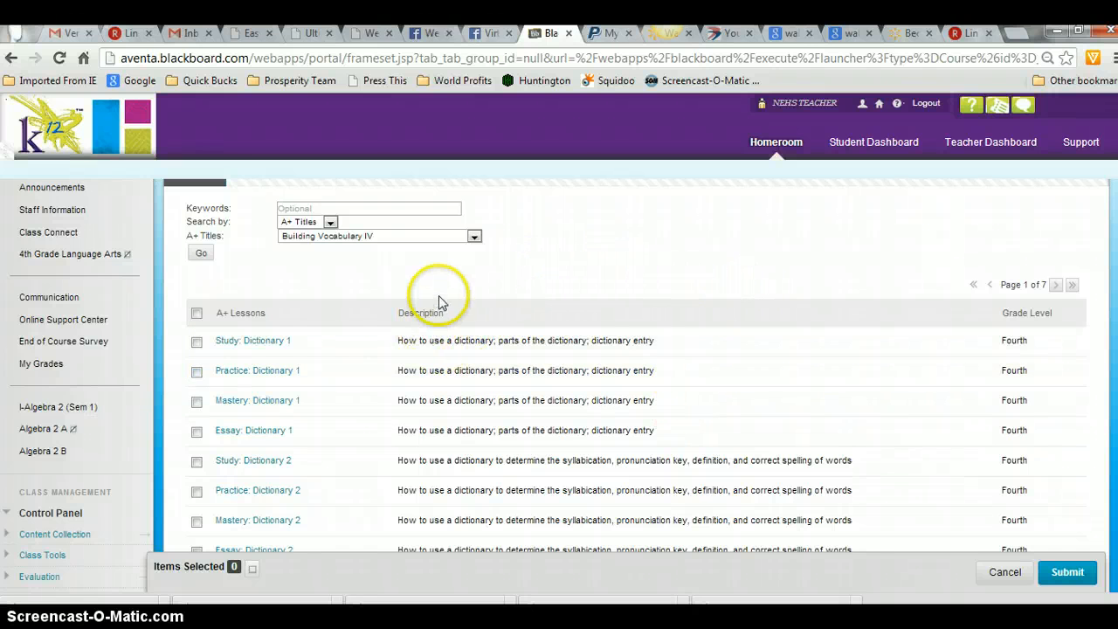
{"action": "scroll", "coordinate": [436, 304], "scroll_direction": "down", "scroll_amount": 1}
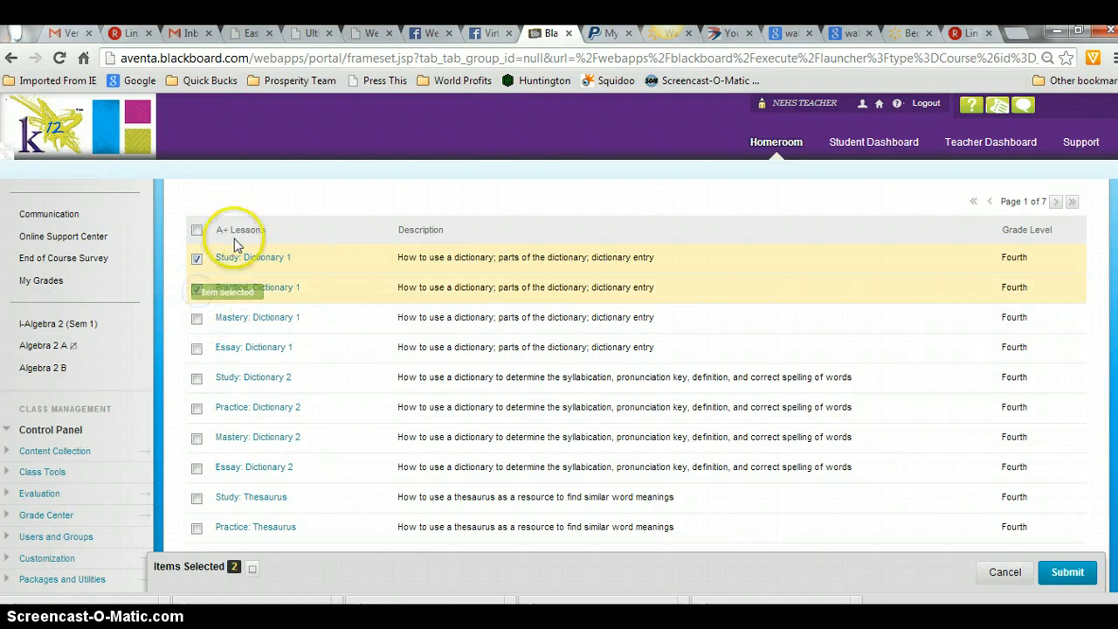
{"action": "left_click", "coordinate": [194, 322]}
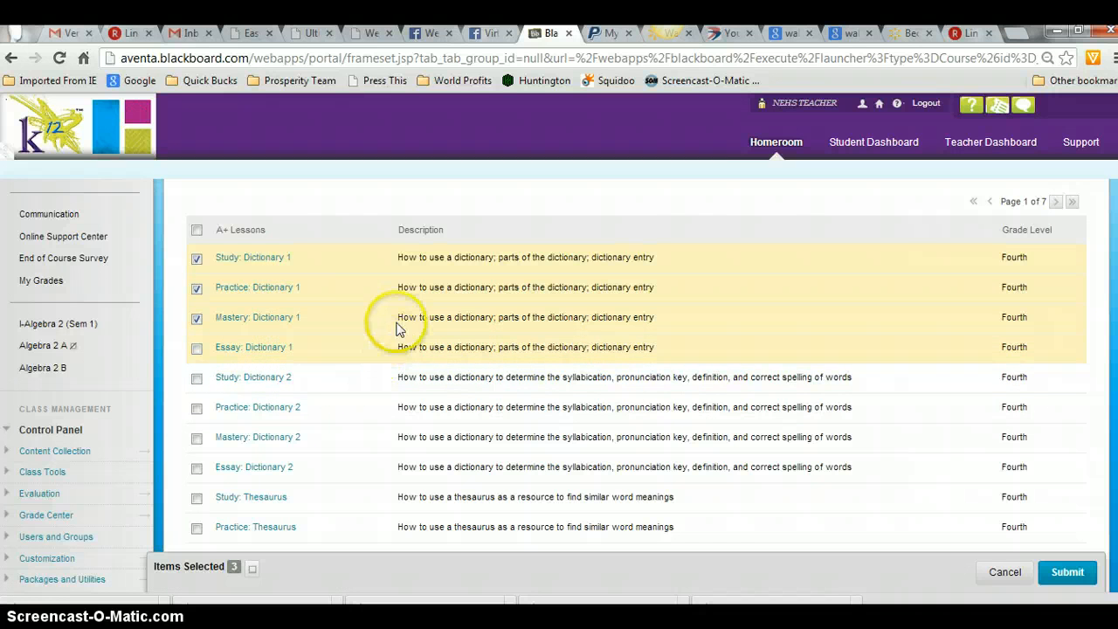
{"action": "left_click", "coordinate": [195, 379]}
{"action": "left_click", "coordinate": [195, 408]}
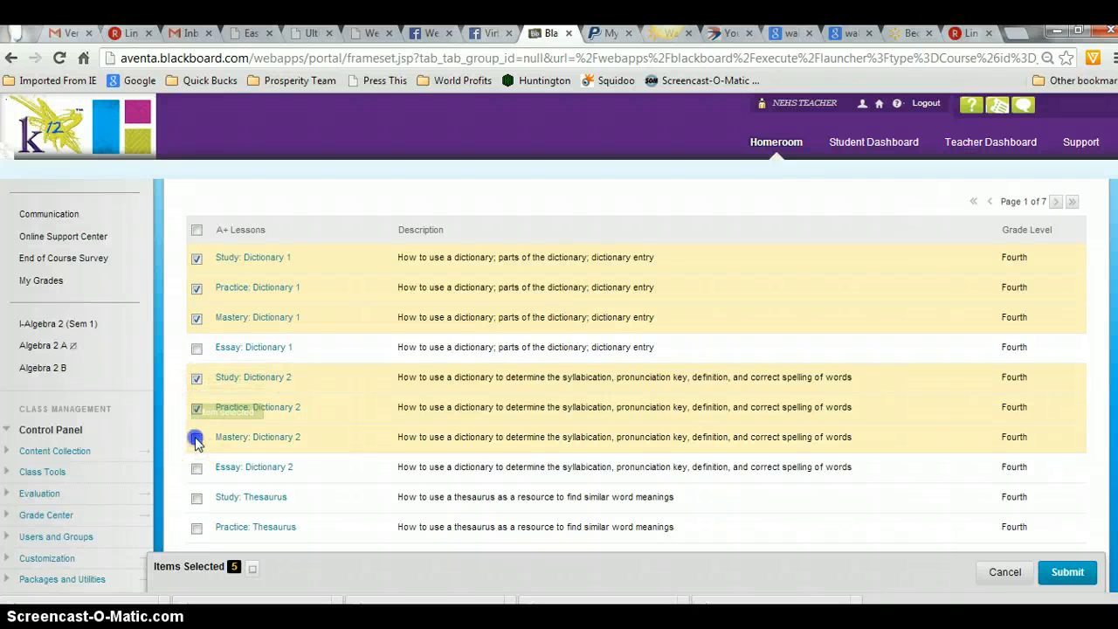
{"action": "left_click", "coordinate": [196, 438]}
{"action": "scroll", "coordinate": [209, 442], "scroll_direction": "down", "scroll_amount": 1}
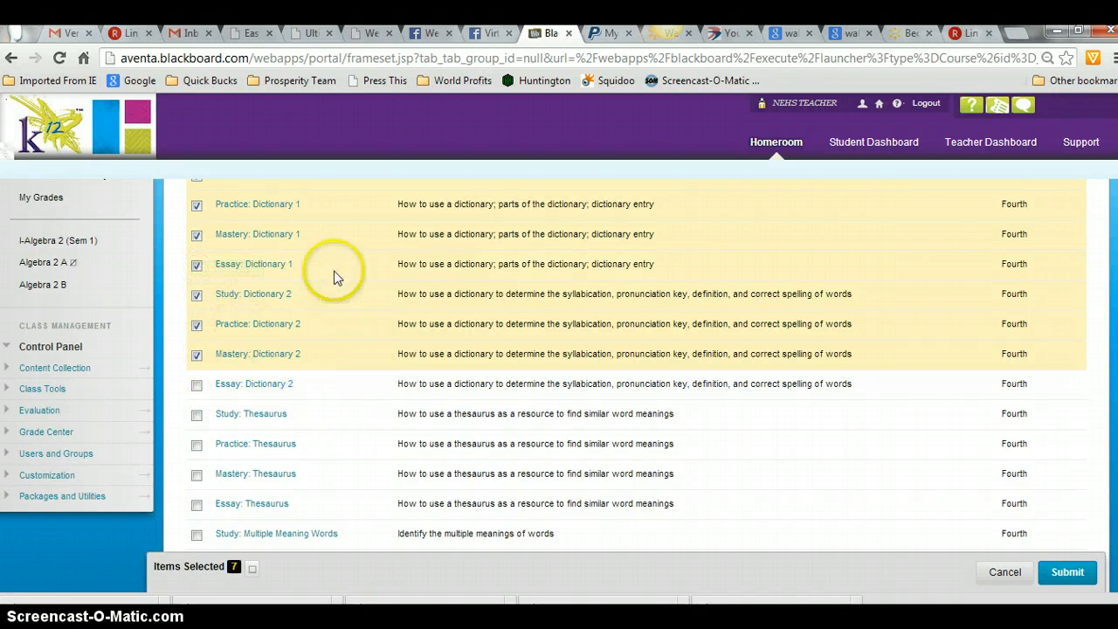
{"action": "left_click", "coordinate": [196, 385]}
Add the Study, Practice, Mastery and Essay lessons for Thesaurus and Multiple Meaning Words to the selection
{"action": "left_click", "coordinate": [195, 416]}
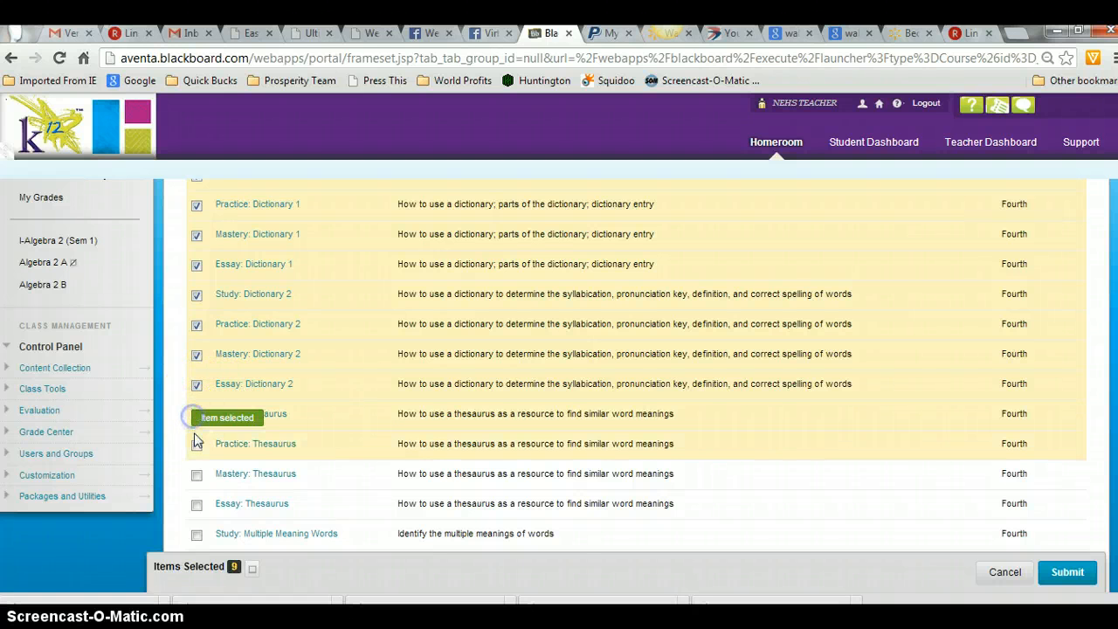
{"action": "left_click", "coordinate": [197, 442]}
{"action": "left_click", "coordinate": [196, 504]}
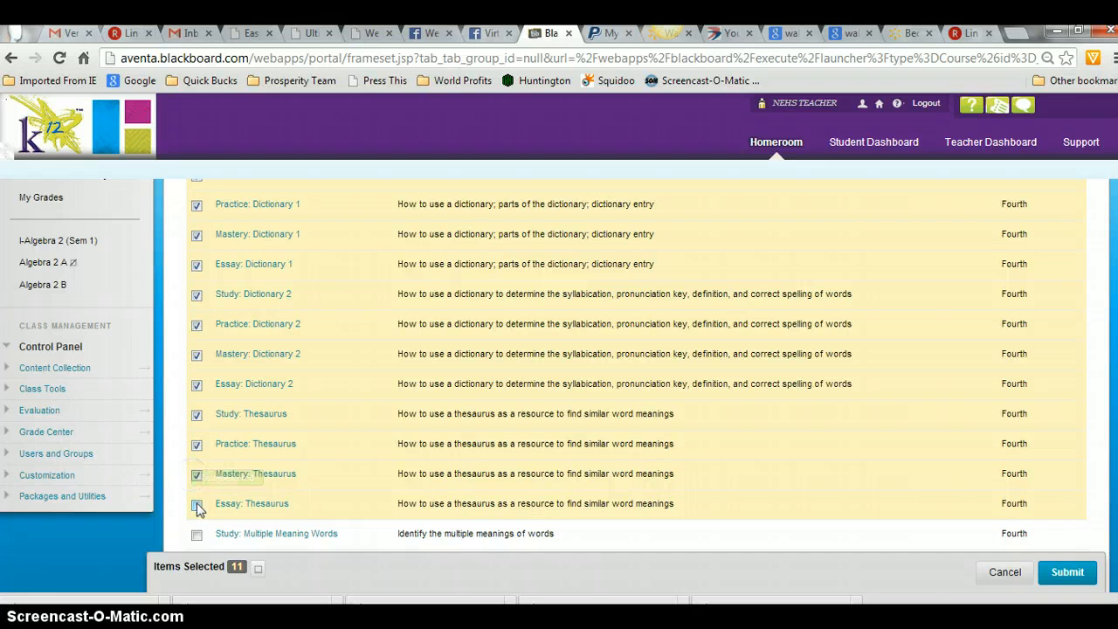
{"action": "scroll", "coordinate": [227, 481], "scroll_direction": "down", "scroll_amount": 1}
{"action": "scroll", "coordinate": [248, 456], "scroll_direction": "down", "scroll_amount": 2}
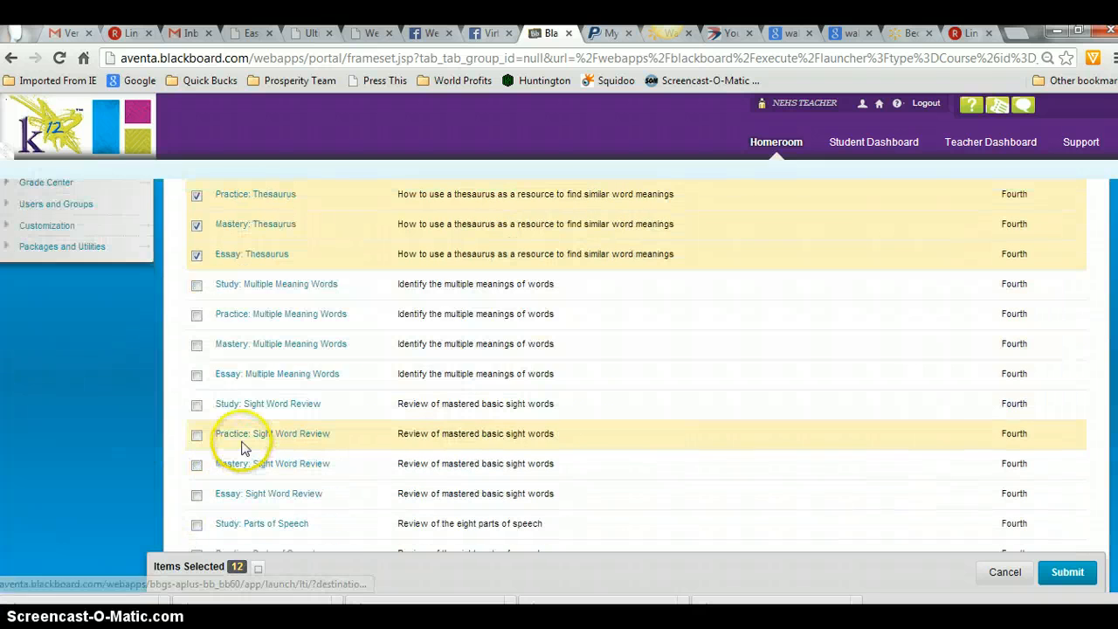
{"action": "left_click", "coordinate": [197, 285]}
{"action": "left_click", "coordinate": [196, 314]}
{"action": "left_click", "coordinate": [197, 345]}
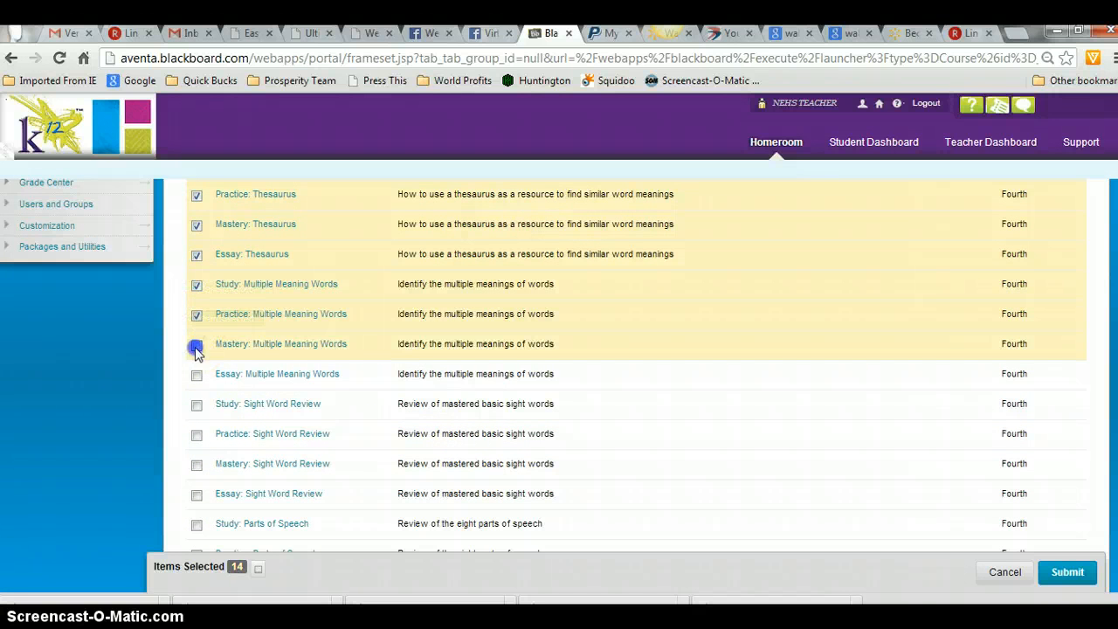
{"action": "left_click", "coordinate": [197, 374]}
Select the four Sight Word Review lessons and submit all selected lessons to the 4th Grade Language Arts area
{"action": "left_click", "coordinate": [197, 407]}
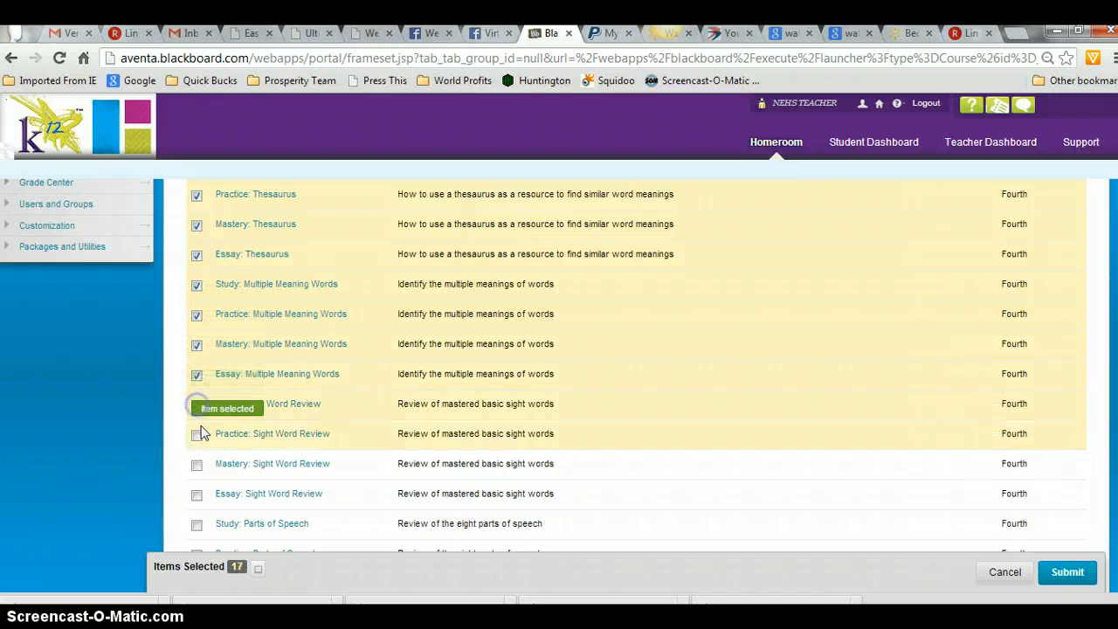
{"action": "left_click", "coordinate": [197, 435]}
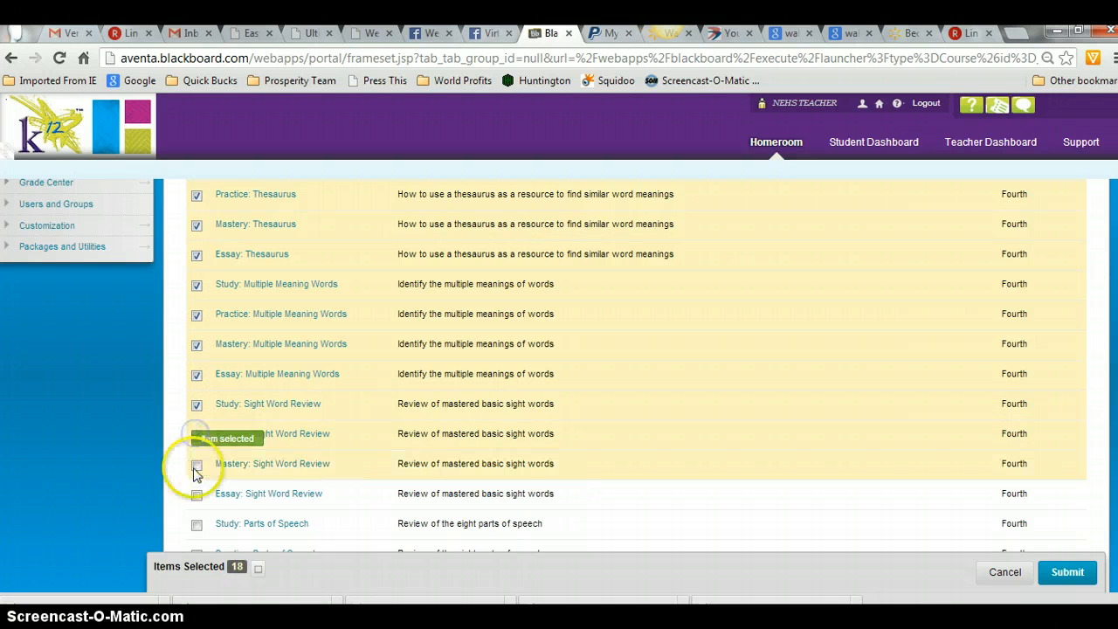
{"action": "left_click", "coordinate": [197, 465]}
{"action": "left_click", "coordinate": [196, 494]}
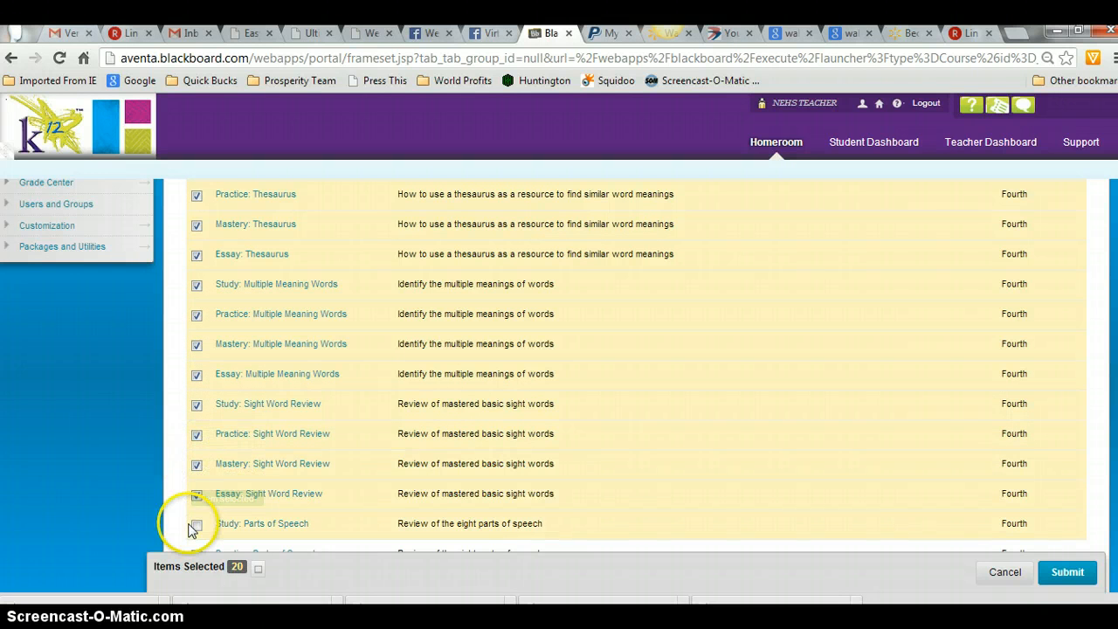
{"action": "scroll", "coordinate": [349, 467], "scroll_direction": "up", "scroll_amount": 1}
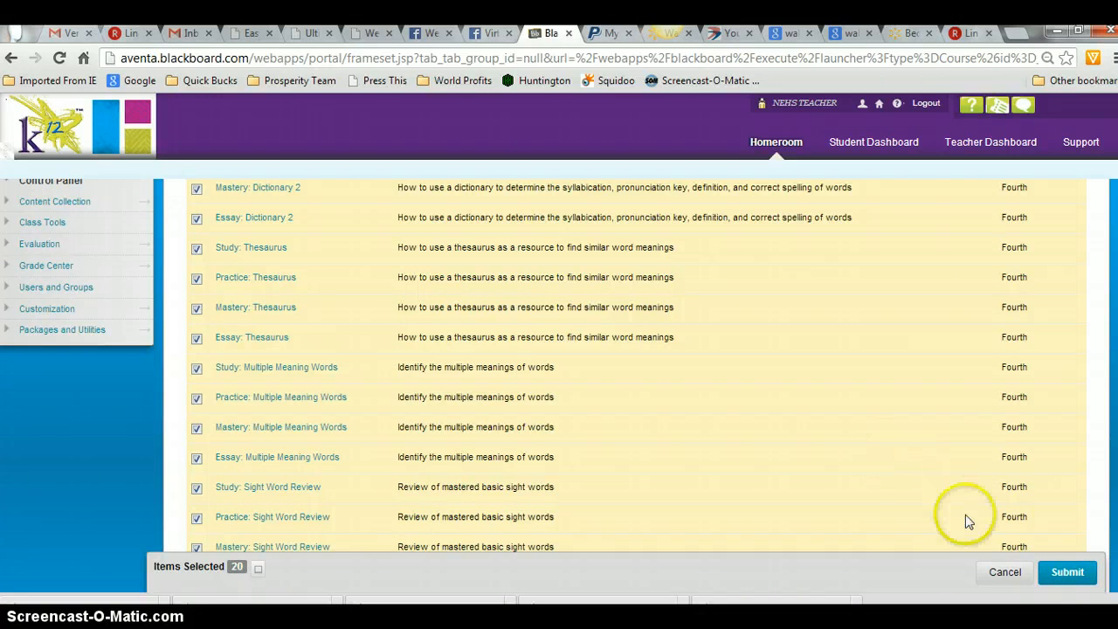
{"action": "left_click", "coordinate": [1062, 573]}
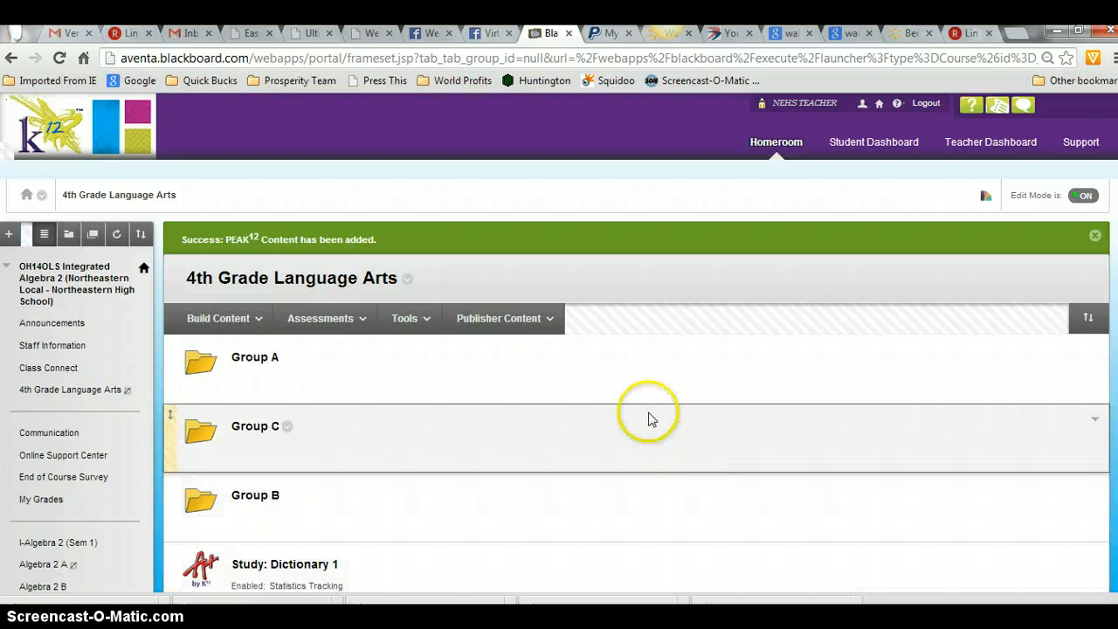
Review the added A+ lessons listed beneath the group folders in the 4th Grade Language Arts area
{"action": "scroll", "coordinate": [650, 411], "scroll_direction": "down", "scroll_amount": 2}
{"action": "scroll", "coordinate": [650, 394], "scroll_direction": "down", "scroll_amount": 1}
{"action": "scroll", "coordinate": [641, 379], "scroll_direction": "up", "scroll_amount": 3}
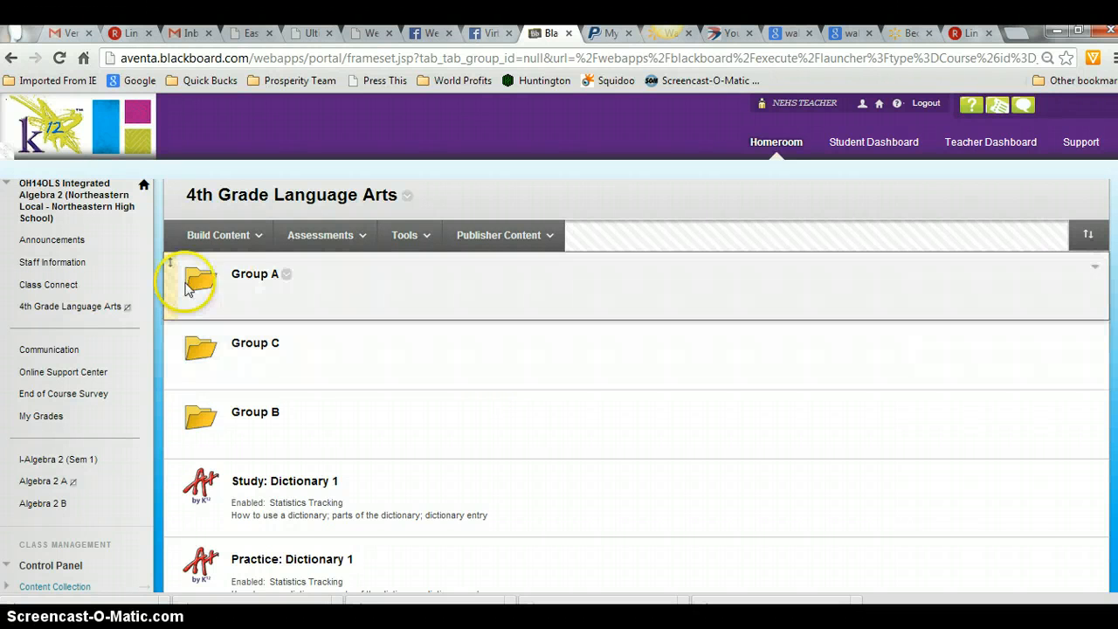
{"action": "left_click", "coordinate": [219, 235]}
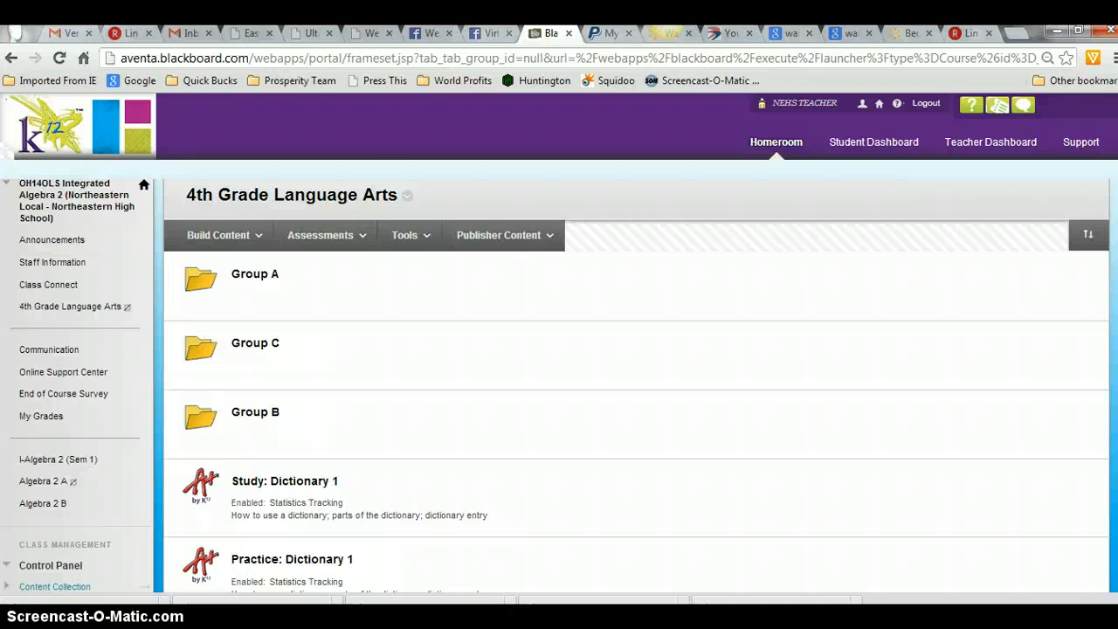
Switch to PowerPoint, present the "Video 3: Creating Content Areas" slide and advance to the "More Training Materials Can Be Found" slide
{"action": "key", "text": "alt+Tab"}
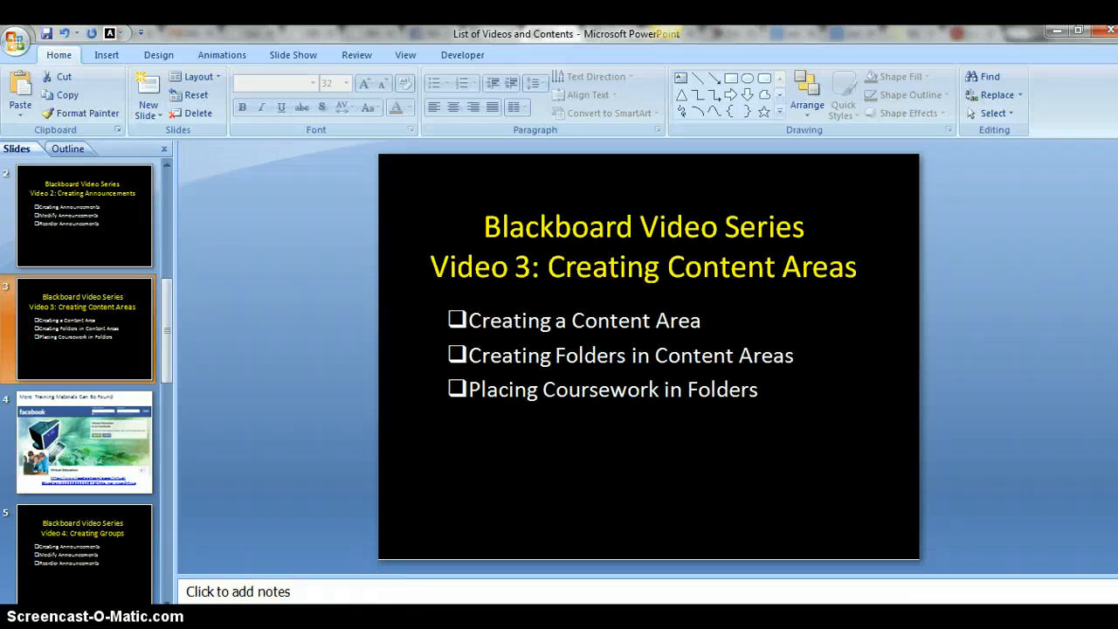
{"action": "key", "text": "shift+F5"}
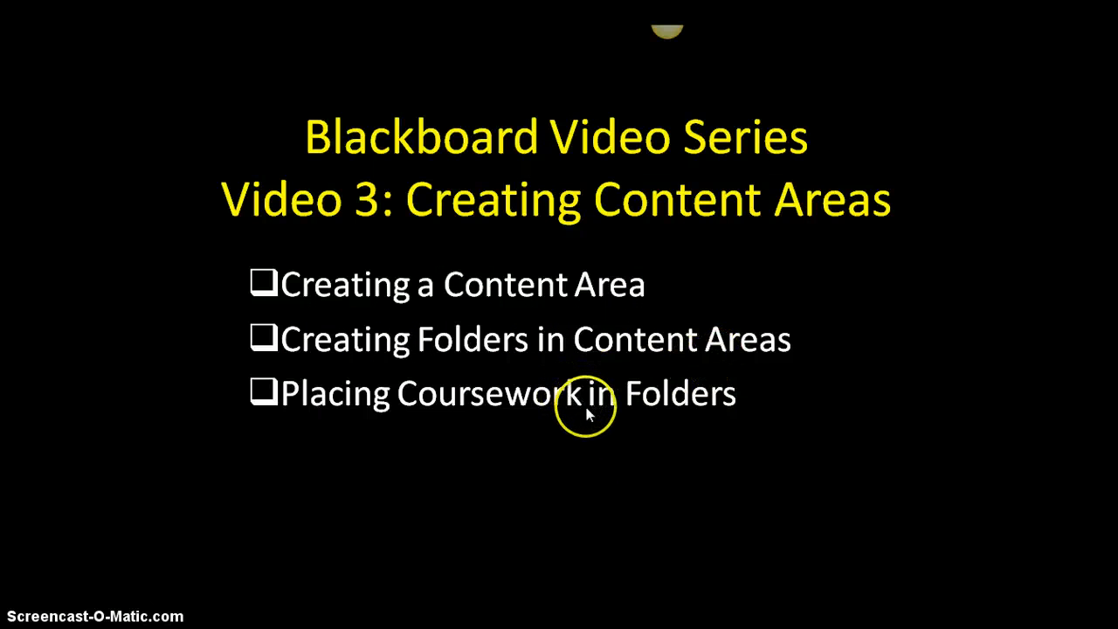
{"action": "left_click", "coordinate": [619, 485]}
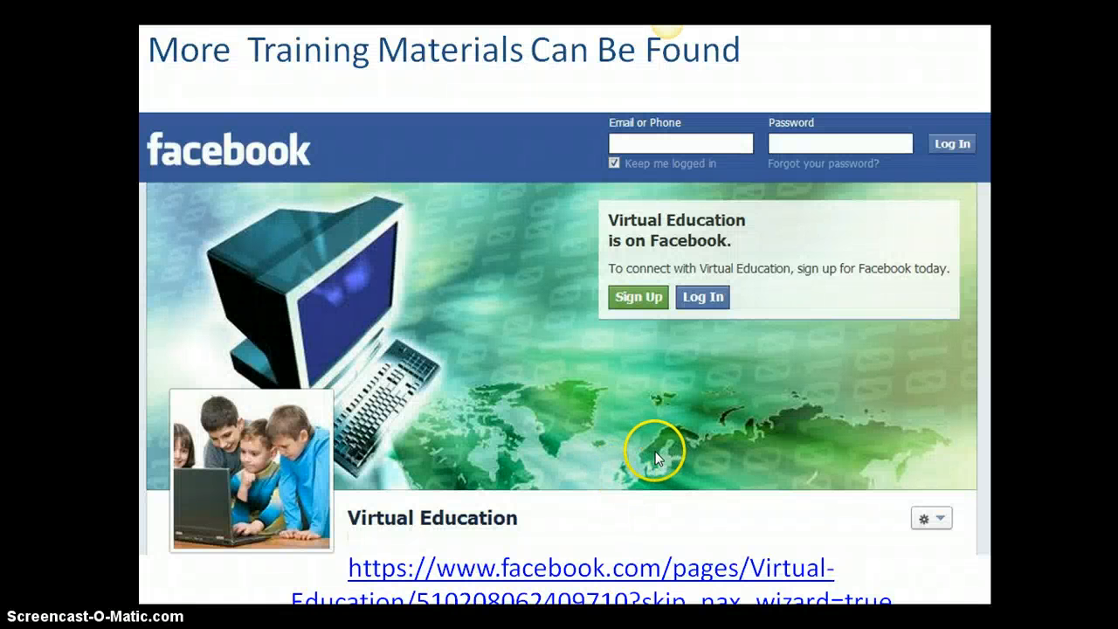